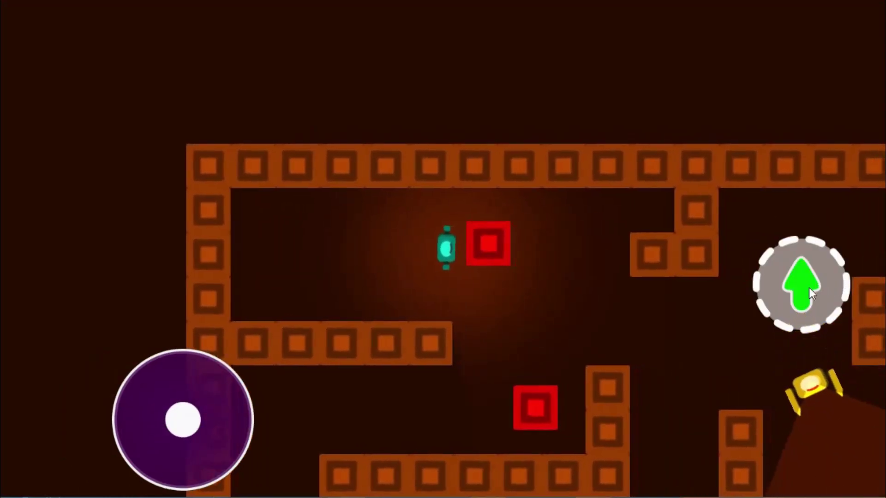
# - Play-test the box mechanic by picking up the red boxes, carrying them through the maze and dropping them
pyautogui.click(807, 287)
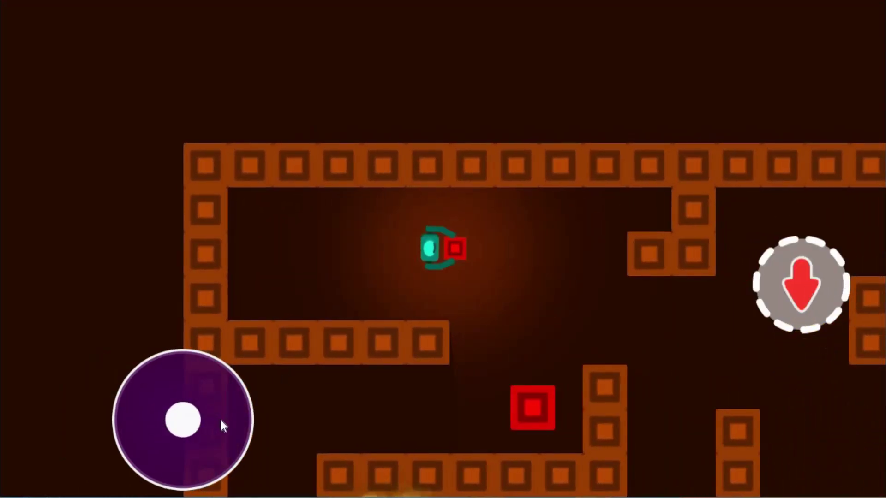
pyautogui.moveTo(220, 419); pyautogui.dragTo(214, 436)
pyautogui.click(809, 303)
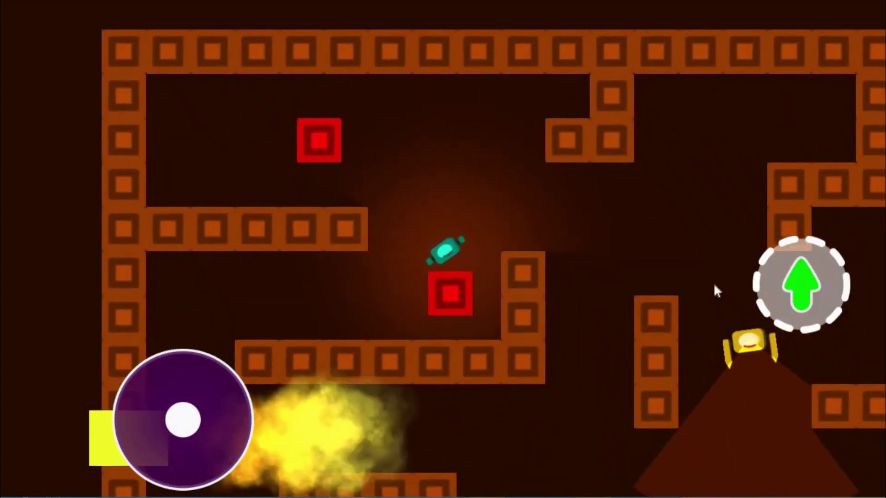
pyautogui.click(815, 286)
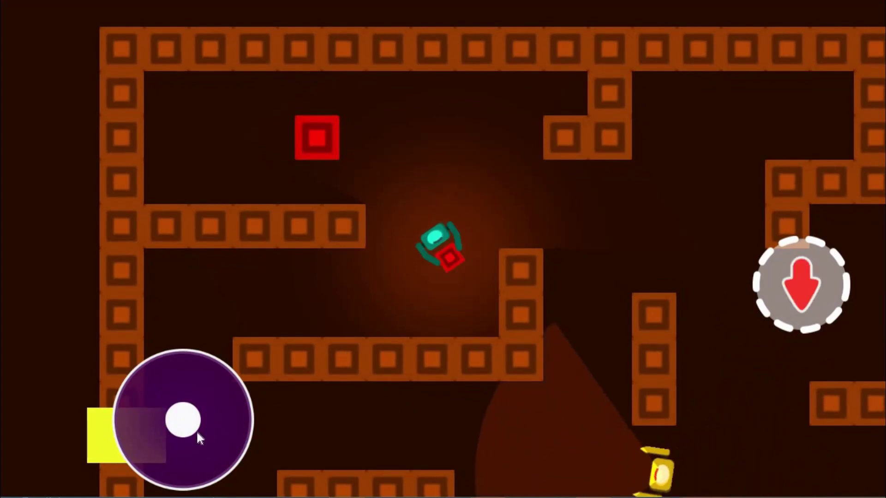
pyautogui.moveTo(197, 434); pyautogui.dragTo(93, 453)
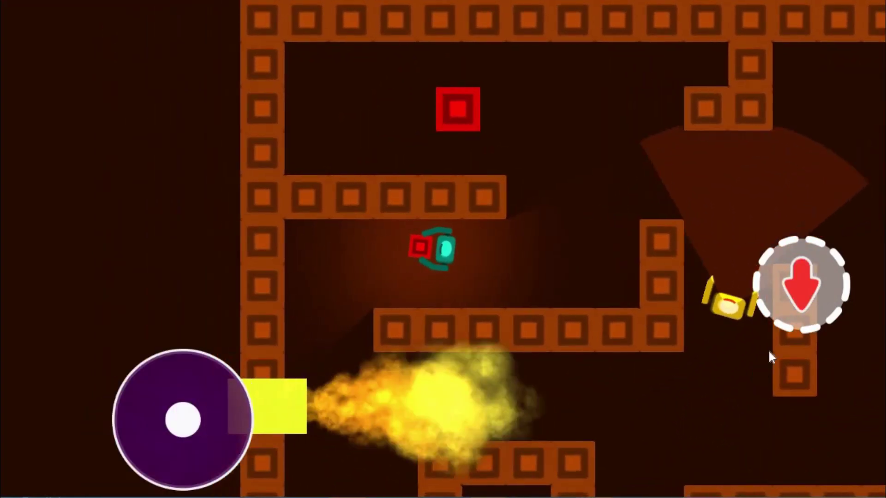
pyautogui.click(798, 249)
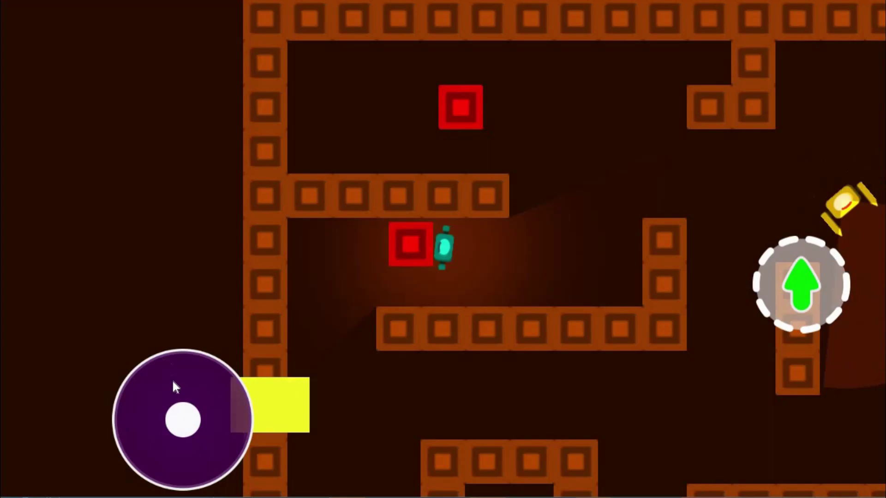
pyautogui.moveTo(173, 386)
pyautogui.mouseDown()
pyautogui.moveTo(322, 362)
pyautogui.moveTo(186, 323)
pyautogui.moveTo(168, 359)
pyautogui.moveTo(180, 372)
pyautogui.mouseUp()
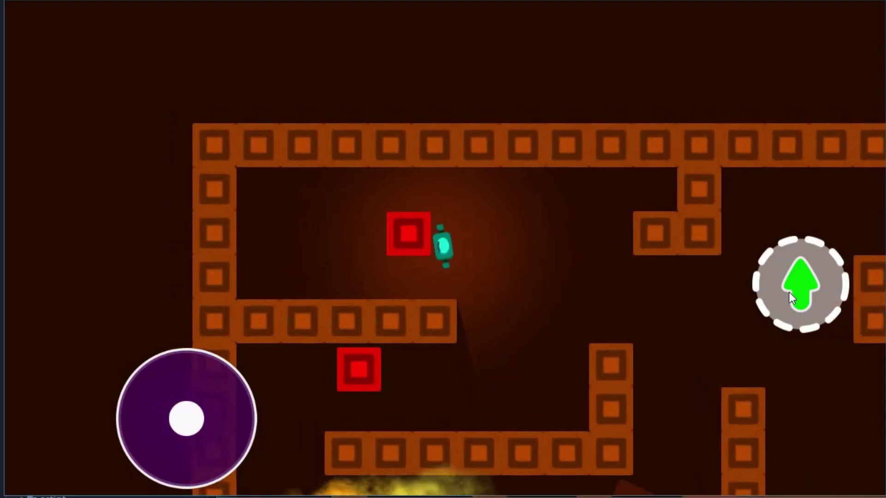
pyautogui.click(789, 292)
pyautogui.moveTo(226, 462); pyautogui.dragTo(190, 480)
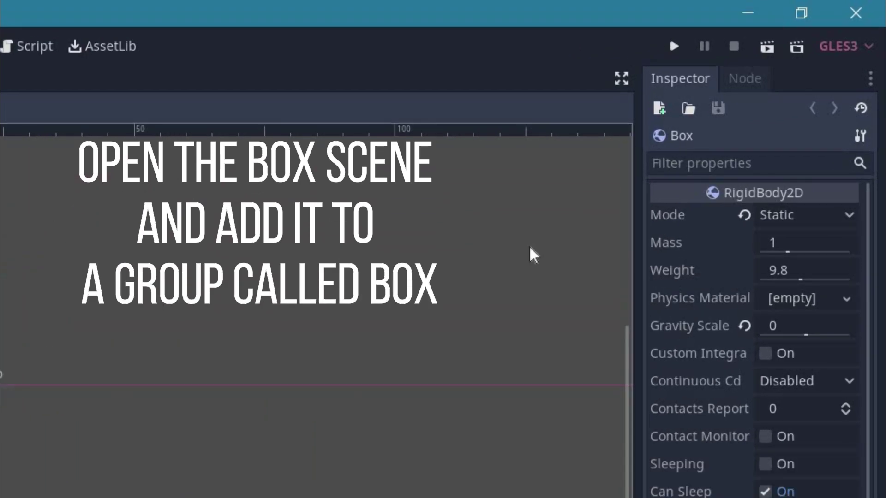
# - Add the root node of the Box scene to a group named "box"
pyautogui.click(740, 84)
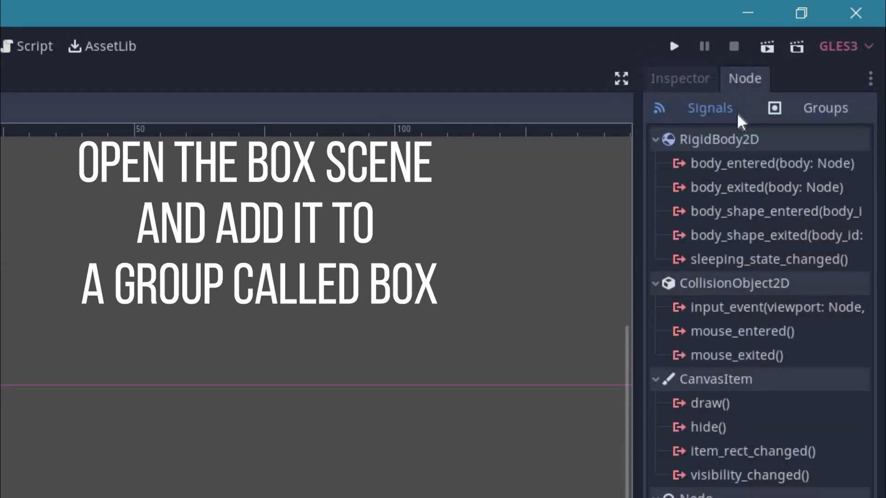
pyautogui.click(819, 111)
pyautogui.click(765, 161)
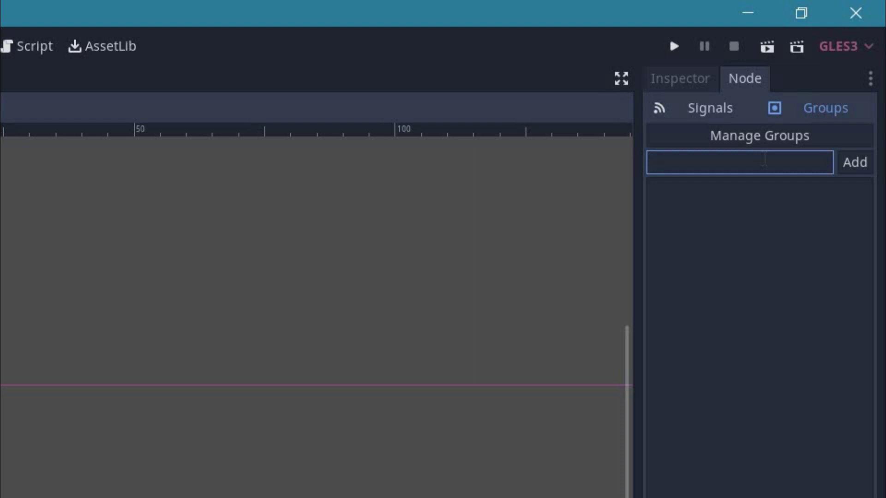
pyautogui.write('box')
pyautogui.press('Return')
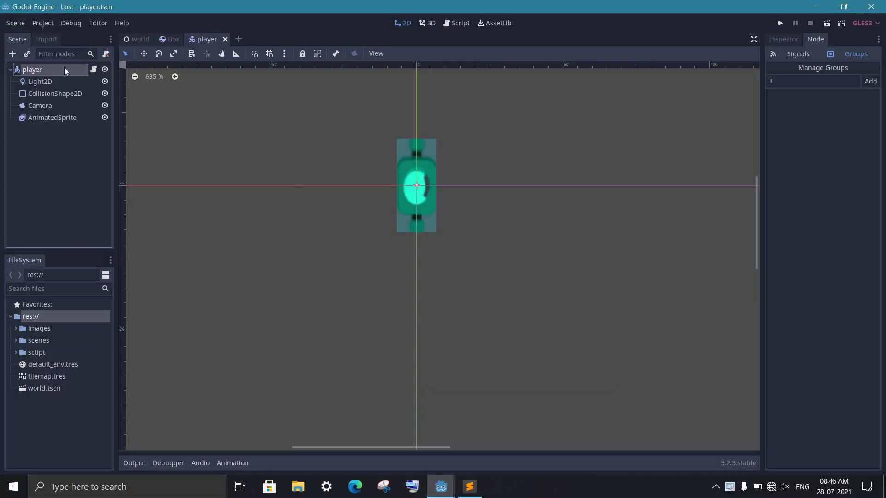
# - Add an Area2D child node to the player node and rename it box_detector
pyautogui.hotkey('ctrl', 'a')
pyautogui.write('area2')
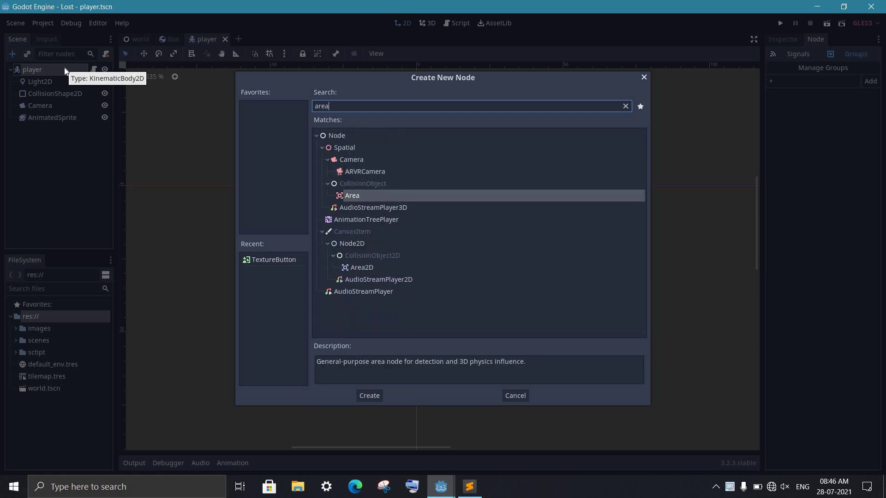
pyautogui.press('Return')
pyautogui.press('F2')
pyautogui.write('box_detect')
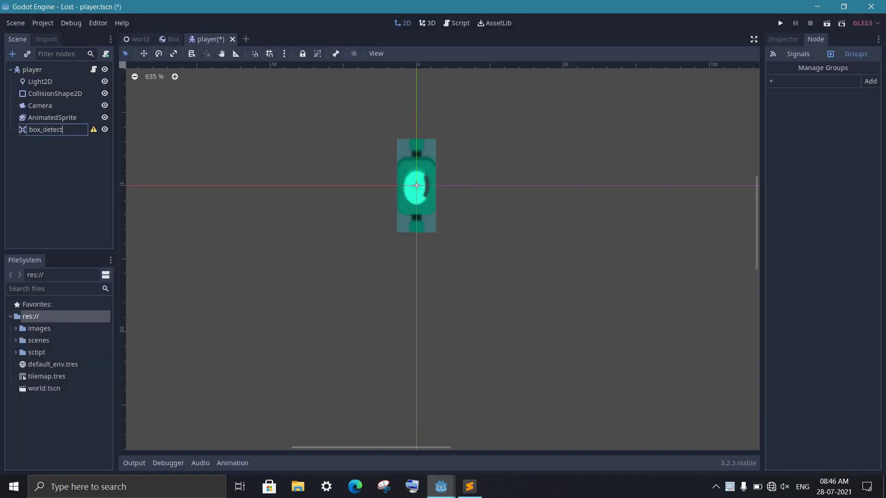
pyautogui.write('or')
pyautogui.press('Return')
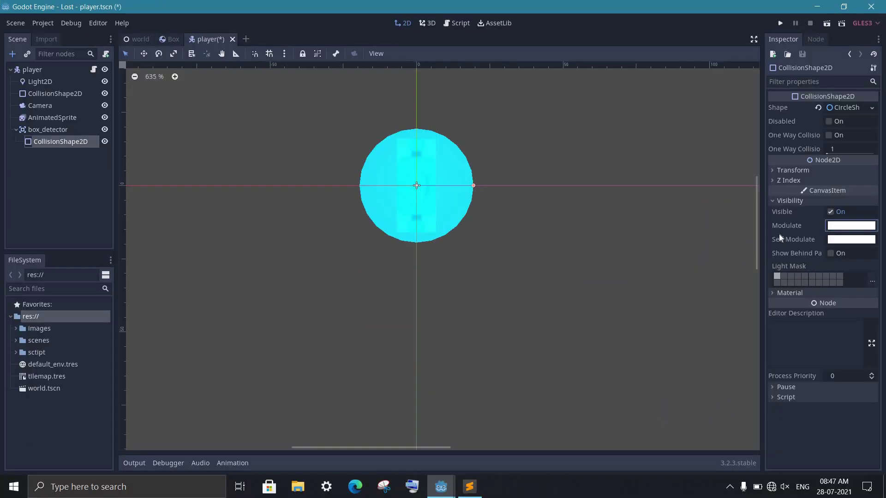
# - Adjust the Modulate color of box_detector's collision shape and save the player scene
pyautogui.click(854, 226)
pyautogui.click(728, 203)
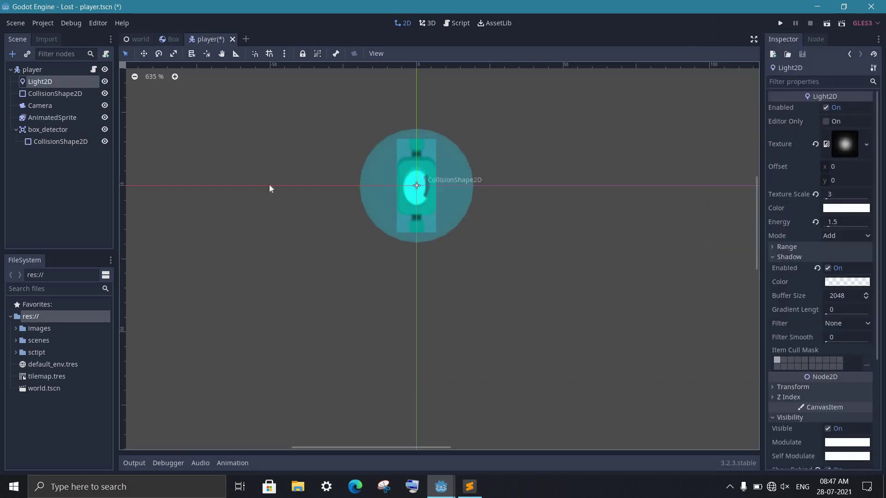
pyautogui.hotkey('ctrl', 's')
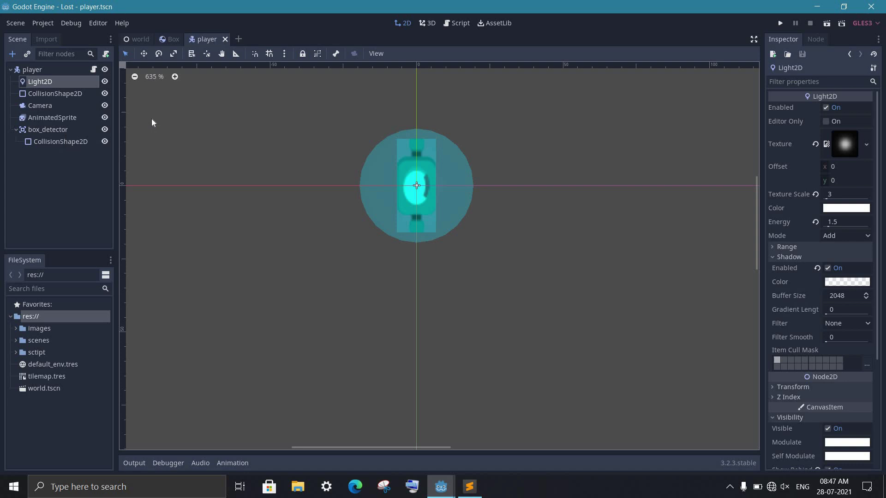
# - Enable editable children on the player instance in the world scene
pyautogui.click(140, 39)
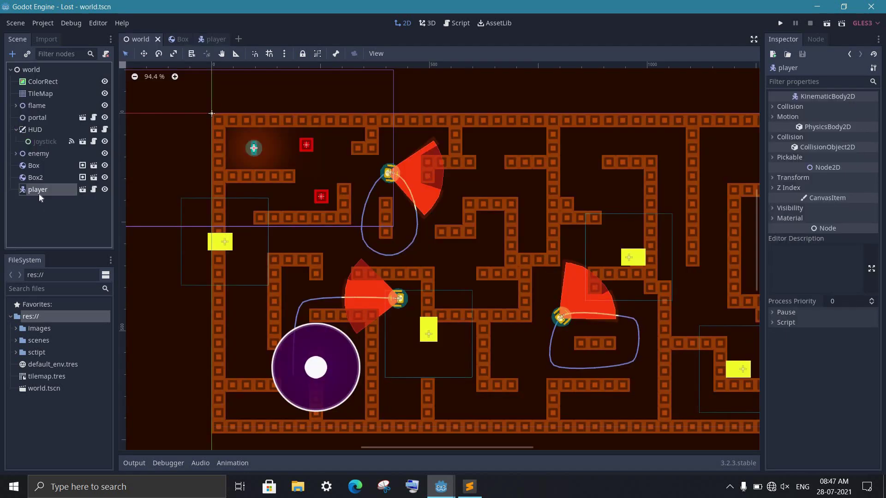
pyautogui.rightClick(35, 190)
pyautogui.click(92, 398)
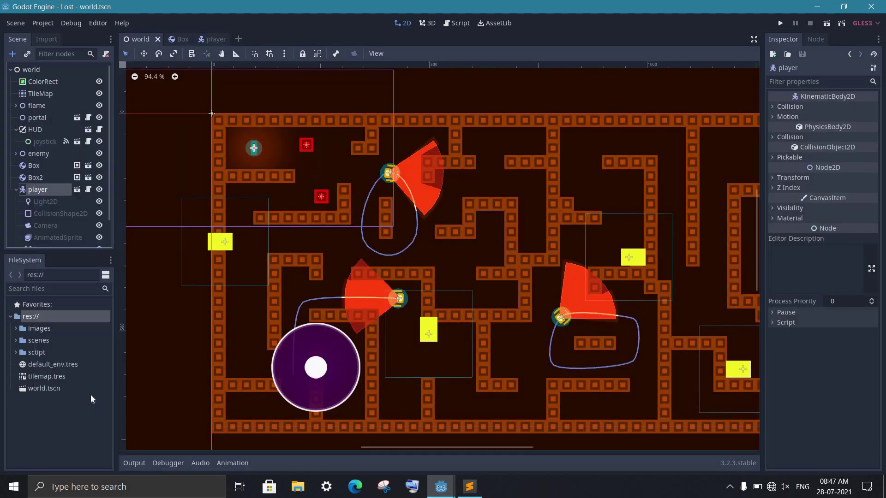
pyautogui.scroll(-1, 51, 208)
# - Connect box_detector's body_entered signal to the HUD script as _on_box_detector_body_entered
pyautogui.click(49, 225)
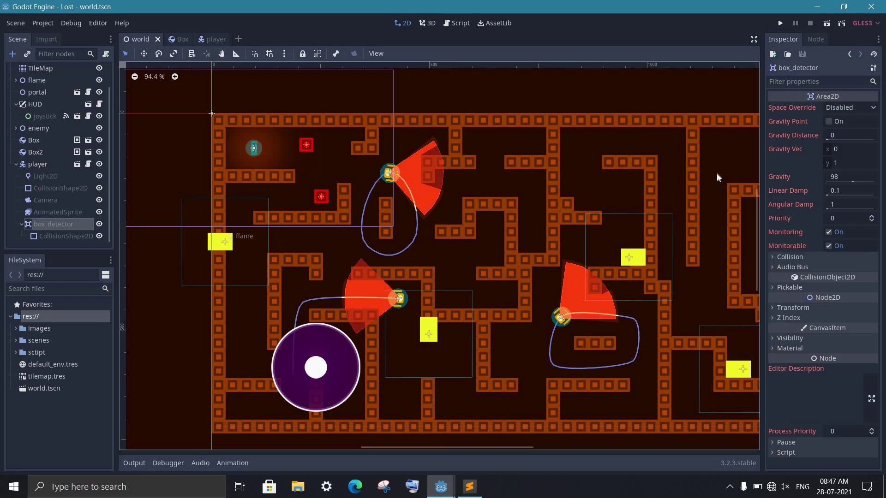
pyautogui.click(815, 40)
pyautogui.doubleClick(801, 130)
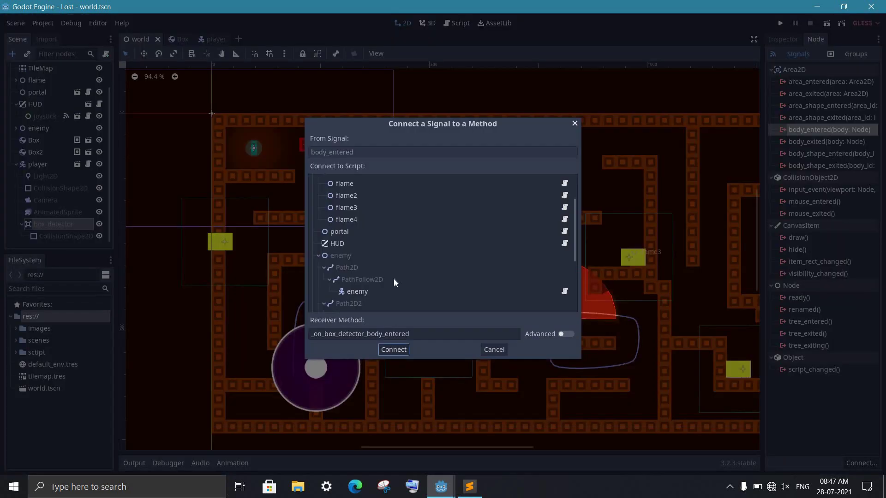
pyautogui.doubleClick(333, 239)
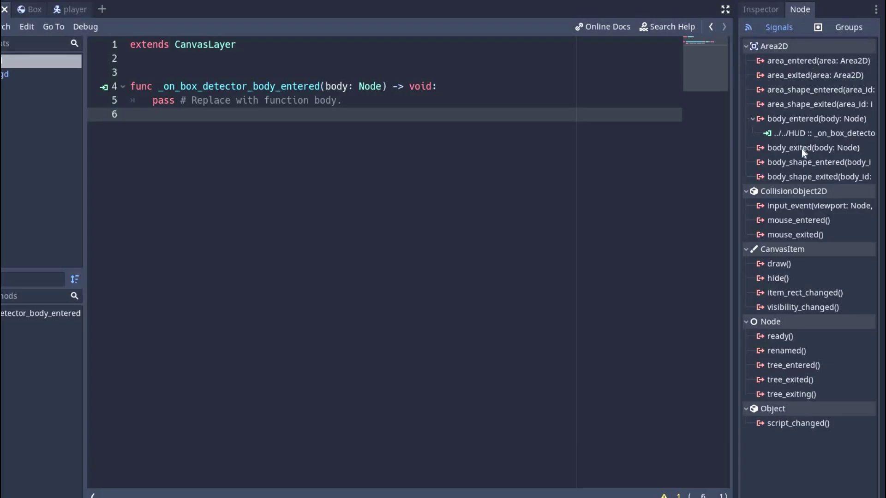
# - Connect box_detector's body_exited signal to the HUD script as _on_box_detector_body_exited
pyautogui.doubleClick(816, 154)
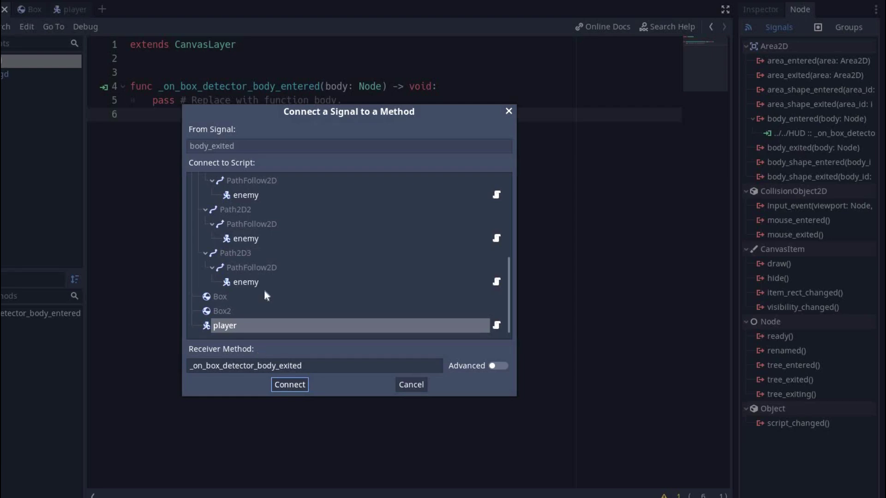
pyautogui.scroll(3, 265, 277)
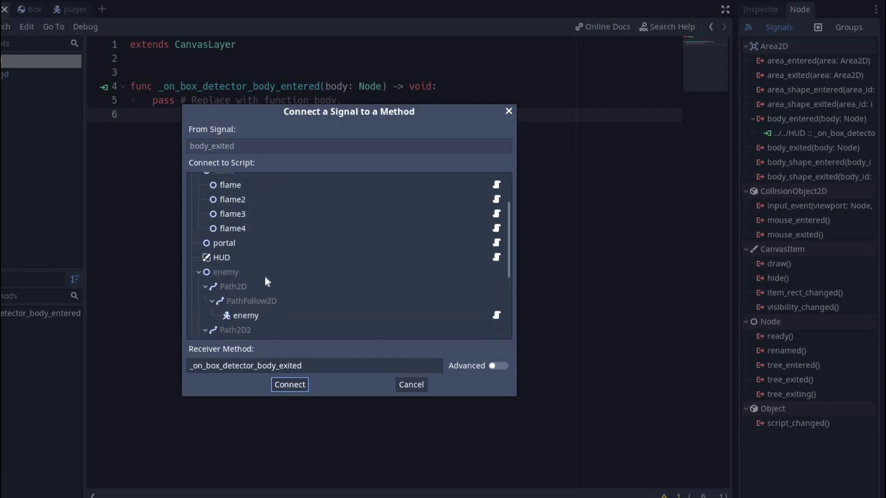
pyautogui.click(228, 257)
pyautogui.click(277, 386)
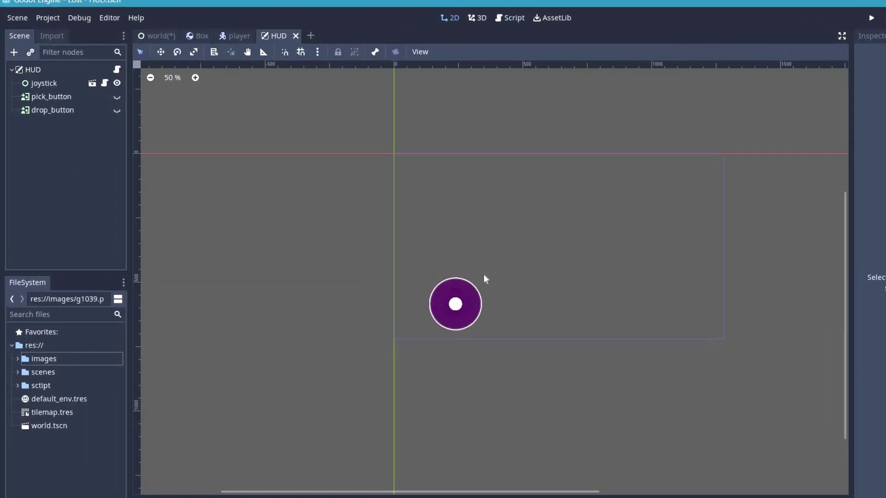
# - Check pick_button and drop_button in the HUD scene by toggling their visibility, and leave both hidden
pyautogui.click(51, 96)
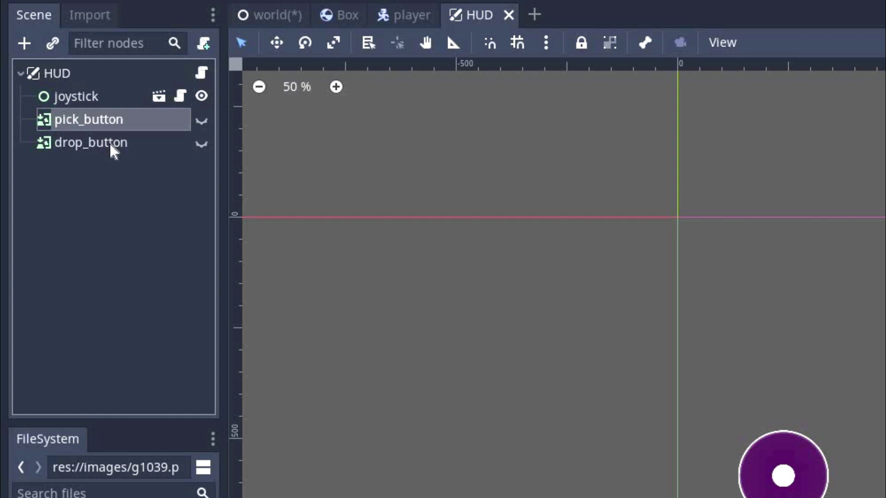
pyautogui.click(63, 110)
pyautogui.click(118, 97)
pyautogui.click(202, 119)
pyautogui.click(202, 143)
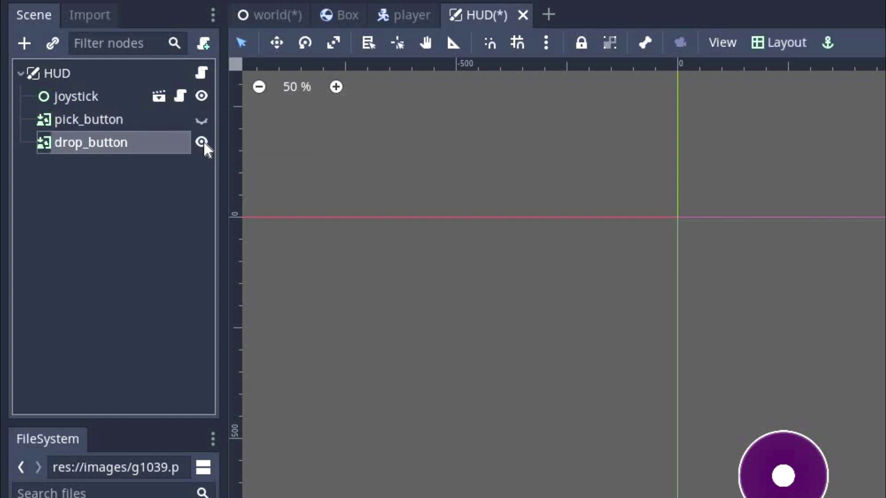
pyautogui.click(201, 142)
pyautogui.click(201, 143)
pyautogui.click(202, 142)
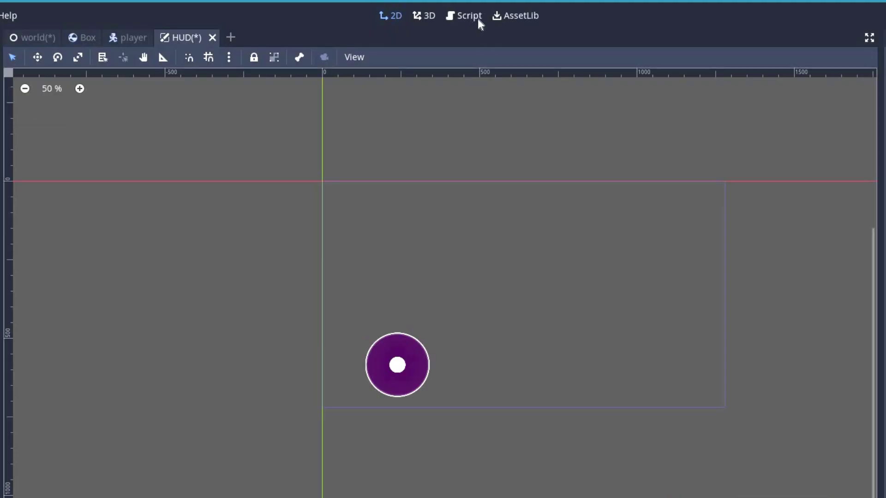
# - Replace the placeholder in _on_box_detector_body_exited with $pick_button.visible = false and save the HUD script
pyautogui.click(476, 17)
pyautogui.moveTo(457, 203); pyautogui.dragTo(230, 203)
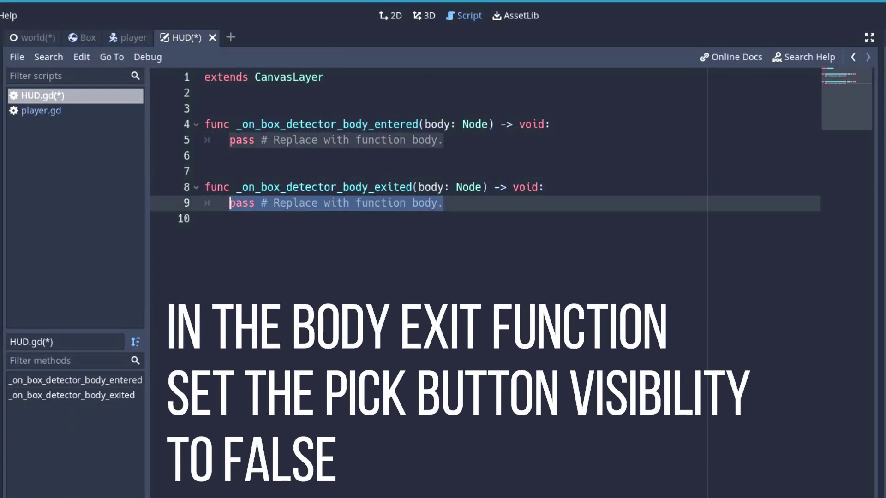
pyautogui.write('$pick_button.visible = false')
pyautogui.hotkey('ctrl', 's')
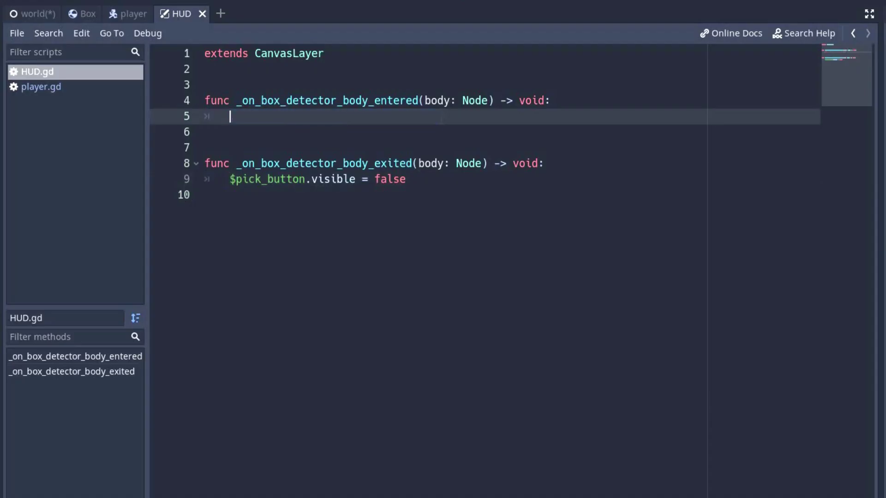
# - In _on_box_detector_body_entered, add if body.is_in_group("box"): with $pick_button.visible = true nested inside it
pyautogui.write('if body.is_in_group("box"):')
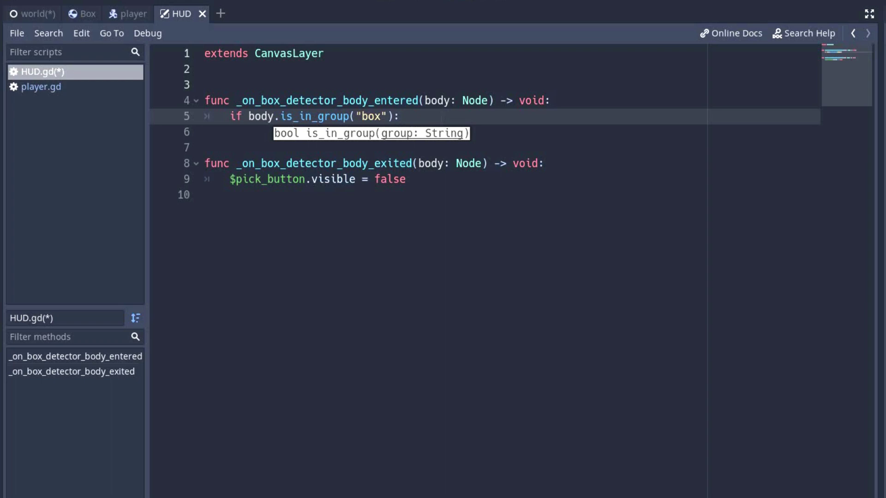
pyautogui.press('Return')
pyautogui.write('$pick_button.vis')
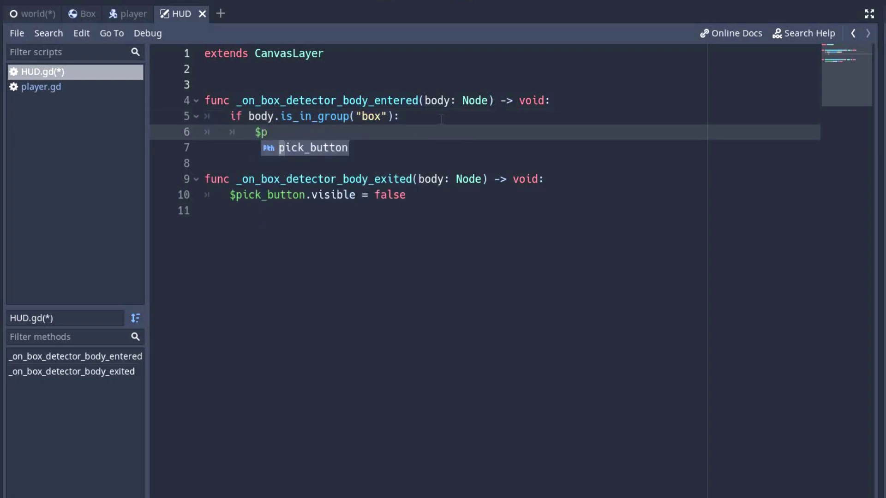
pyautogui.write('ible = true')
pyautogui.press('Return')
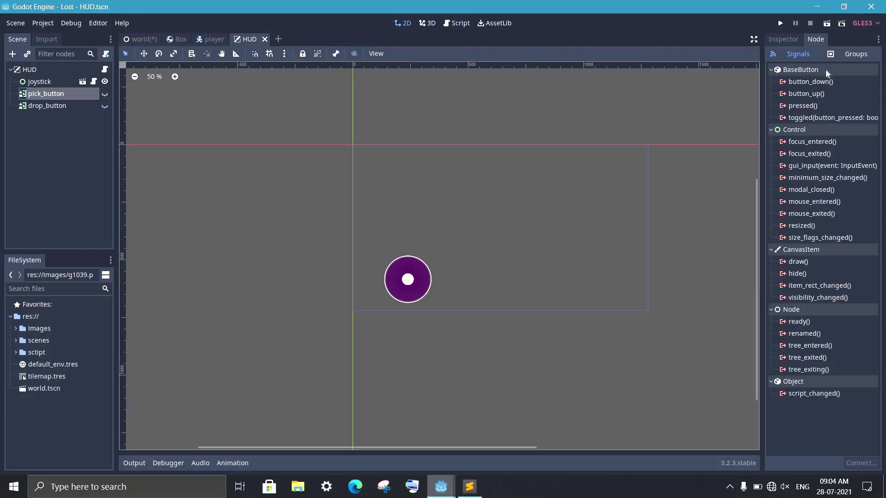
# - Connect pick_button's pressed signal to the HUD script as _on_pick_button_pressed
pyautogui.doubleClick(805, 106)
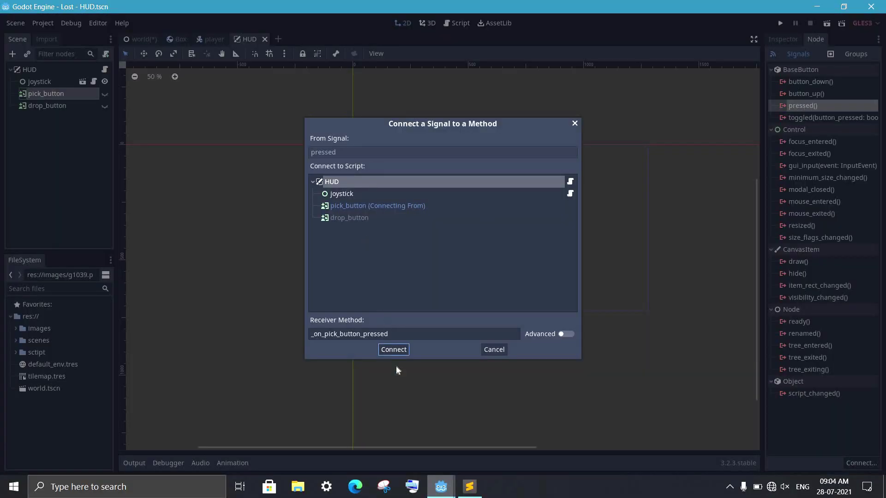
pyautogui.click(393, 351)
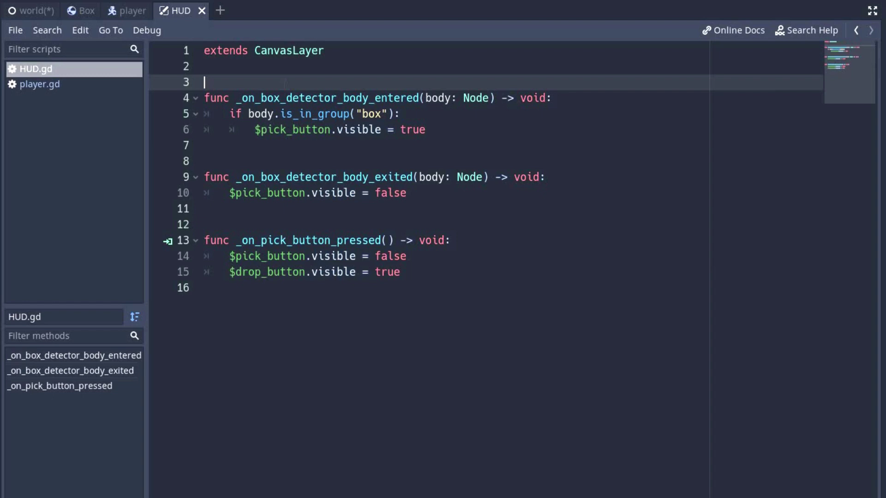
# - Declare var box above the functions and add box = body inside the group check of _on_box_detector_body_entered
pyautogui.press('Return')
pyautogui.write('var box')
pyautogui.press('Down')
pyautogui.press('Down')
pyautogui.press('Down')
pyautogui.press('Down')
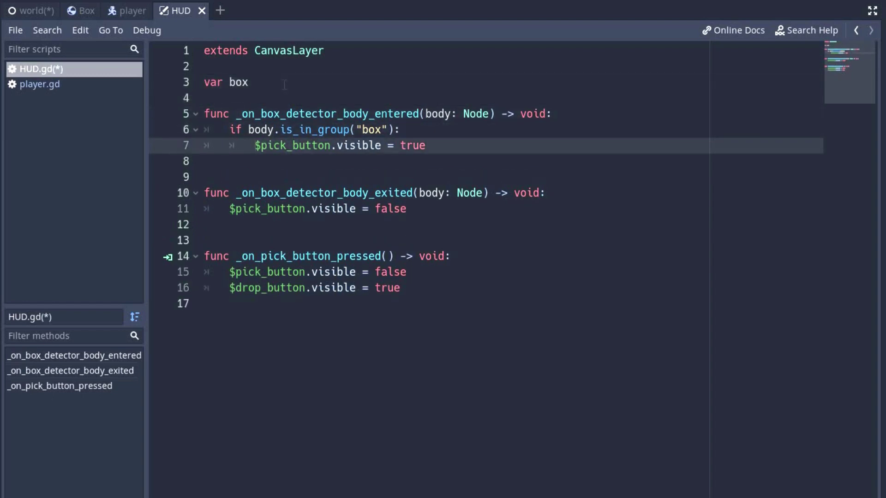
pyautogui.press('Return')
pyautogui.press('Up')
pyautogui.write('box = body')
# - Add box.queue_free() at the end of _on_pick_button_pressed in the HUD script
pyautogui.press('Down')
pyautogui.press('Down')
pyautogui.press('Down')
pyautogui.press('Down')
pyautogui.press('Down')
pyautogui.press('Down')
pyautogui.press('Down')
pyautogui.press('Down')
pyautogui.press('Down')
pyautogui.press('Down')
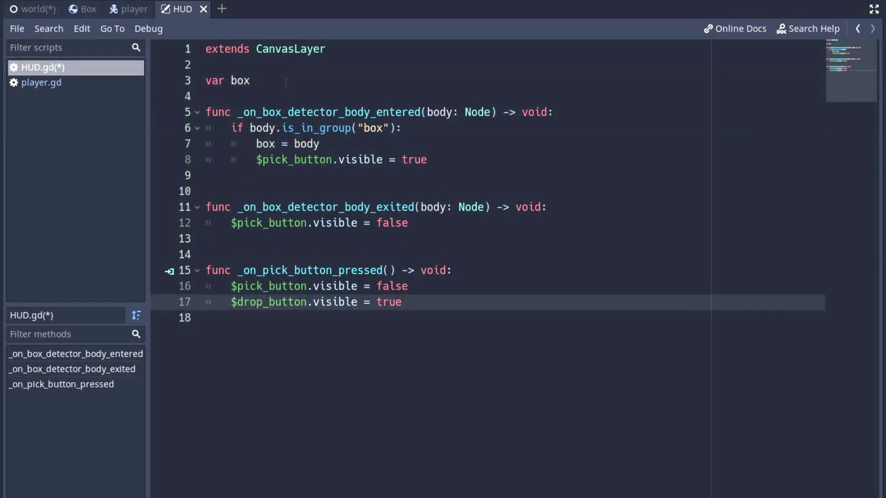
pyautogui.press('End')
pyautogui.press('Return')
pyautogui.write('box.queue_free(')
pyautogui.click(430, 356)
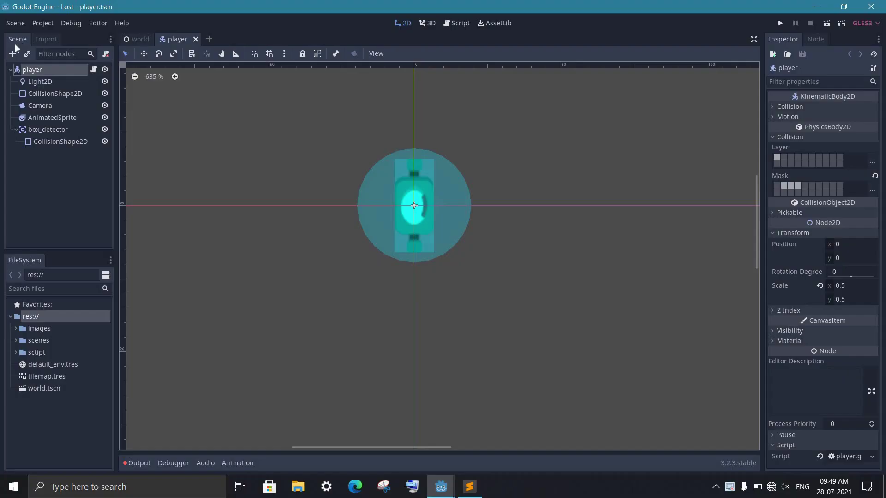
# - Add a pick animation to the player's AnimatedSprite, using g1001.png as its frame
pyautogui.click(46, 117)
pyautogui.click(127, 337)
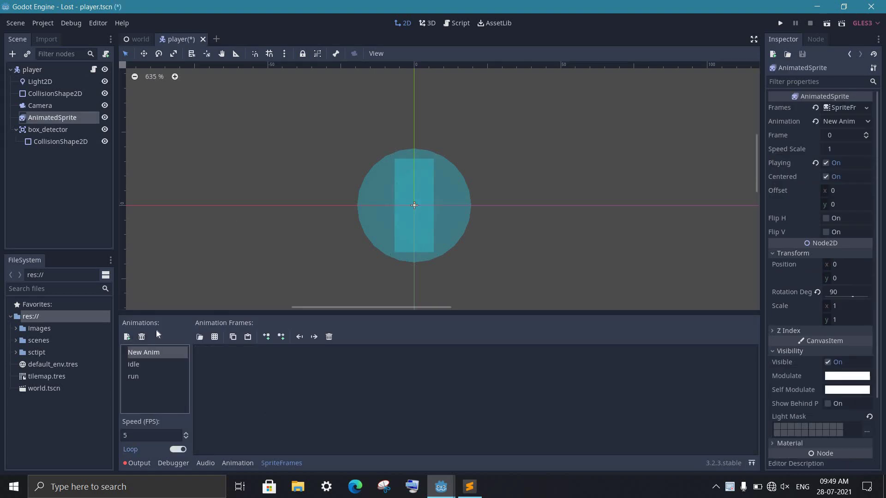
pyautogui.write('pick')
pyautogui.press('Return')
pyautogui.moveTo(50, 383); pyautogui.dragTo(249, 371)
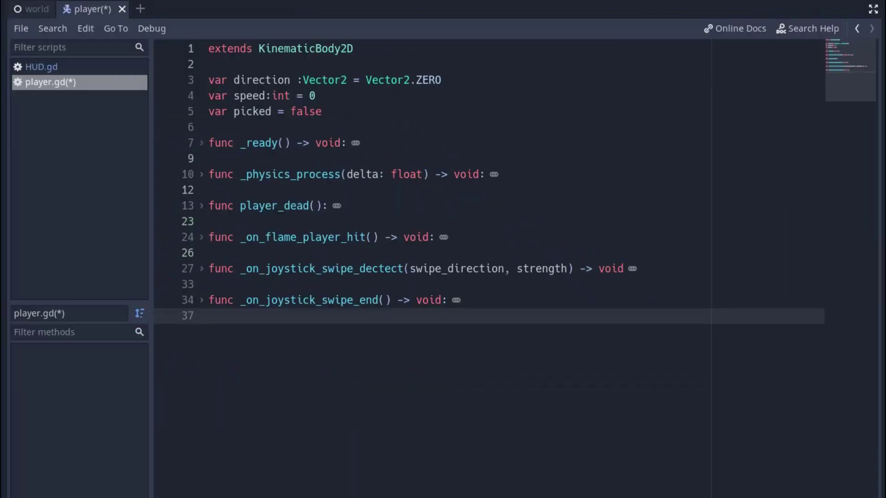
# - In _on_joystick_swipe_dectect, nest the run animation line inside an if not picked: condition
pyautogui.click(201, 269)
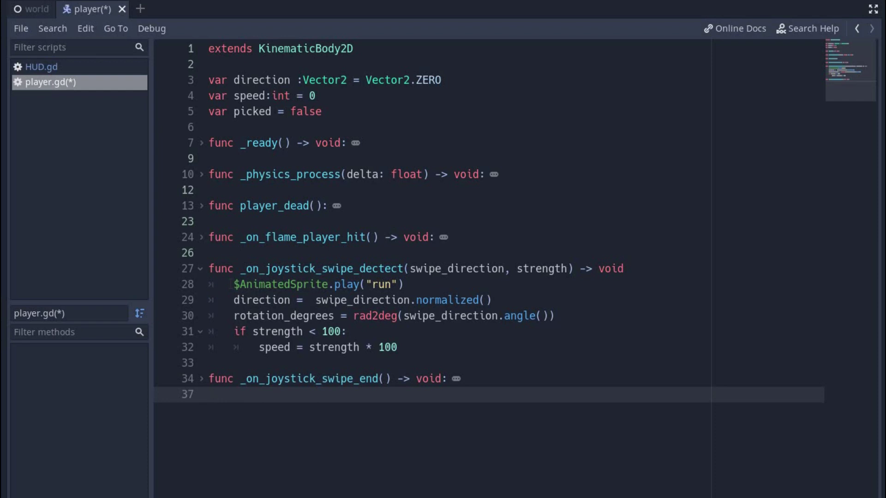
pyautogui.click(234, 284)
pyautogui.press('Return')
pyautogui.press('Up')
pyautogui.write('if n')
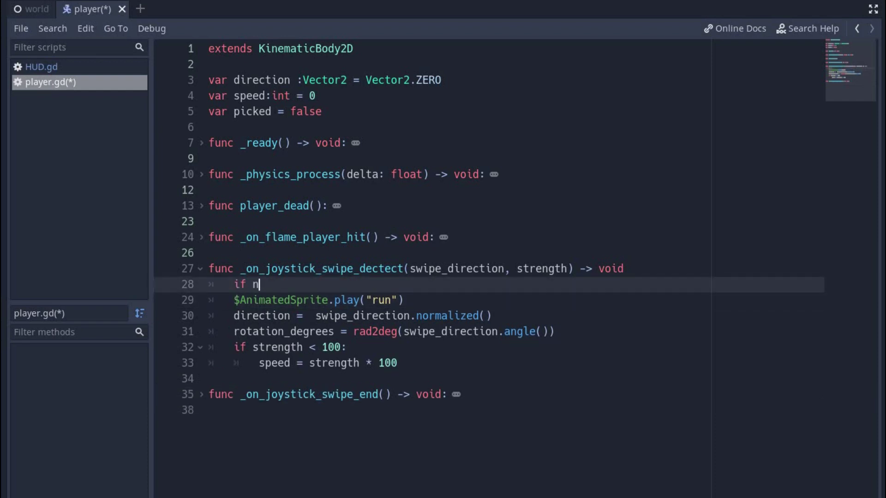
pyautogui.write('ot picked:')
pyautogui.press('Down')
pyautogui.press('Home')
pyautogui.press('Tab')
pyautogui.press('Down')
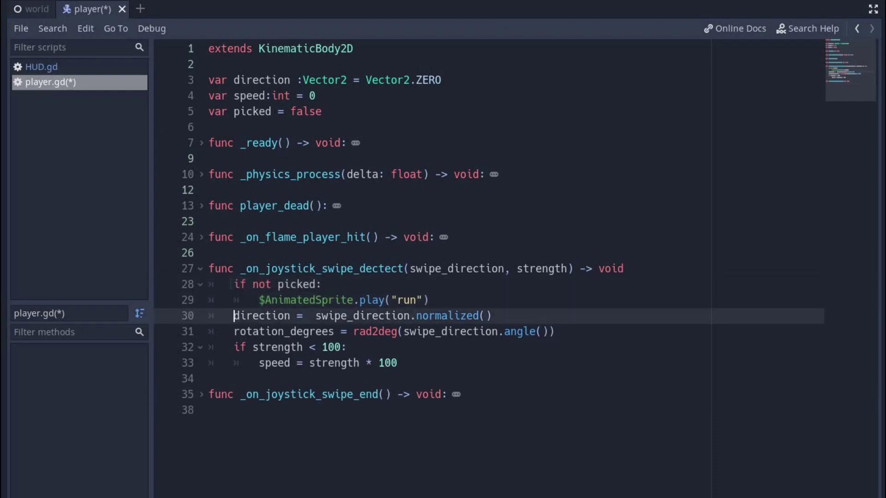
# - Add an else: branch with $AnimatedSprite.play("pick") to _on_joystick_swipe_dectect and save the player script
pyautogui.press('Return')
pyautogui.press('Up')
pyautogui.write('else:')
pyautogui.press('Return')
pyautogui.write('$AnimatedSprite.play("")pick')
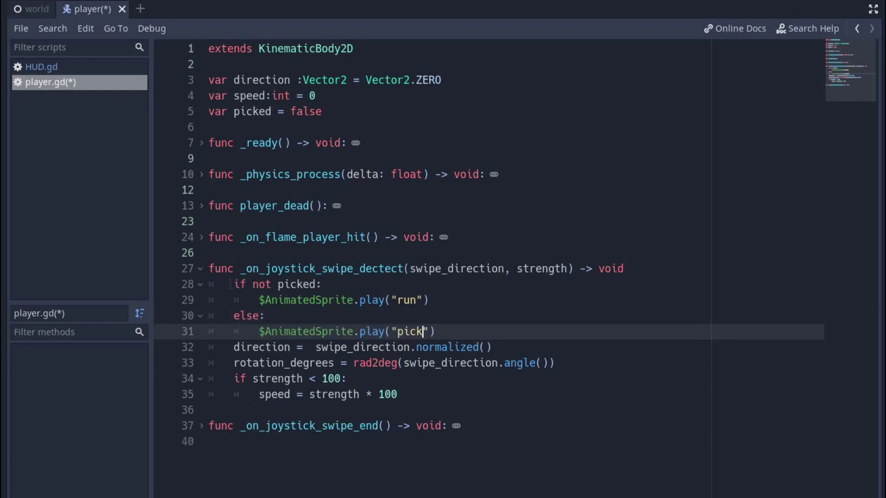
pyautogui.hotkey('ctrl', 's')
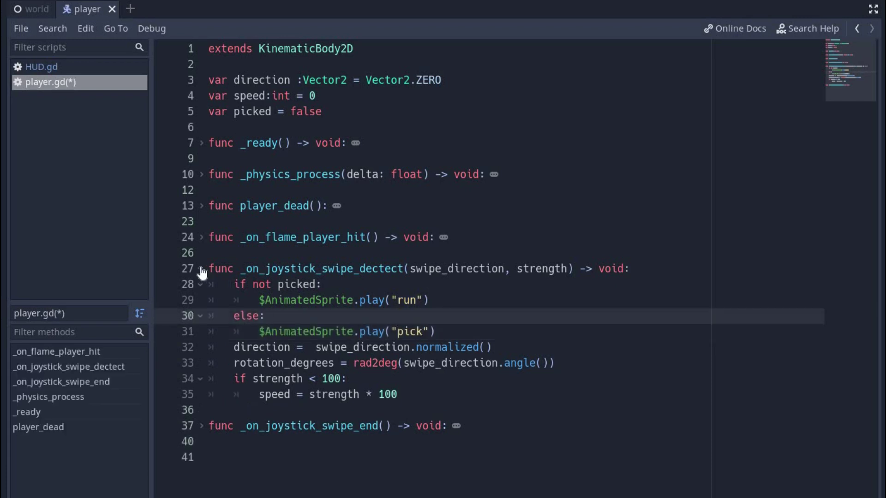
# - In _on_joystick_swipe_end, nest the idle animation line inside an if not picked: condition
pyautogui.click(201, 269)
pyautogui.click(202, 300)
pyautogui.click(234, 316)
pyautogui.write('if not picked:')
pyautogui.press('Return')
pyautogui.press('End')
# - Add an else: branch with $AnimatedSprite.play("pick") below the idle line in _on_joystick_swipe_end
pyautogui.press('Return')
pyautogui.press('BackSpace')
pyautogui.write('else:')
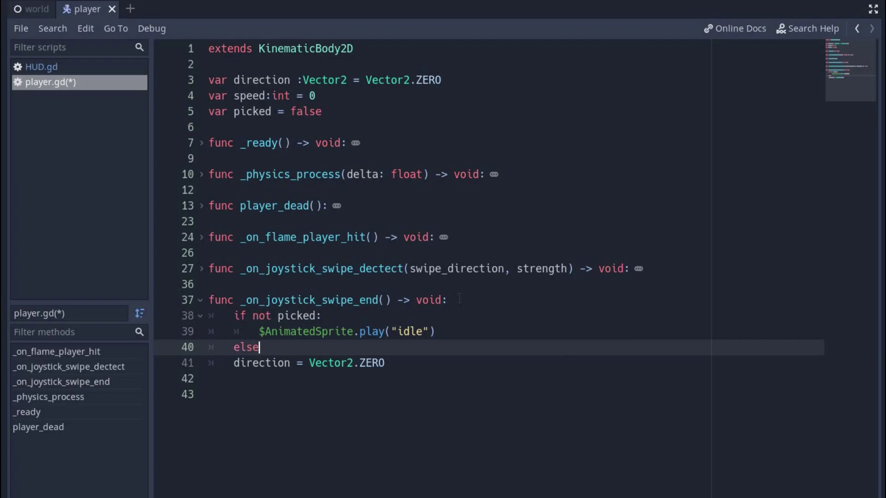
pyautogui.press('Return')
pyautogui.write('$a')
pyautogui.press('Return')
pyautogui.write('.play("pick")')
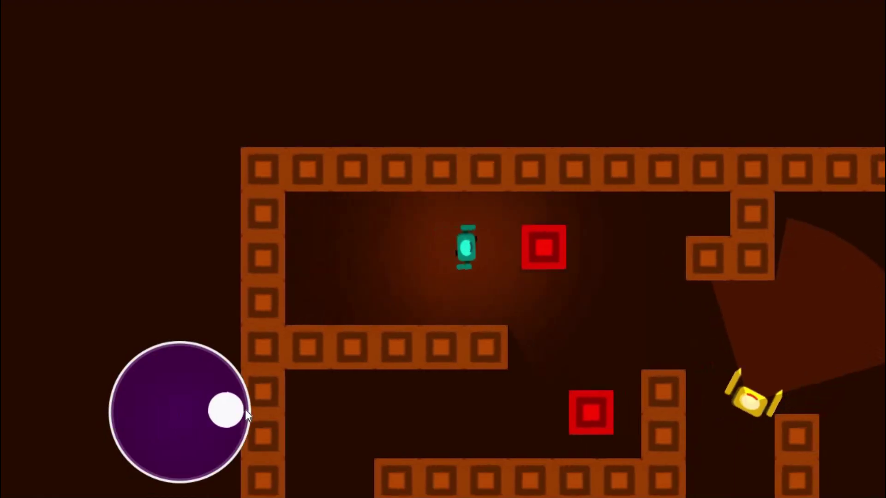
# - Test picking up the nearby red box in the running game
pyautogui.click(808, 292)
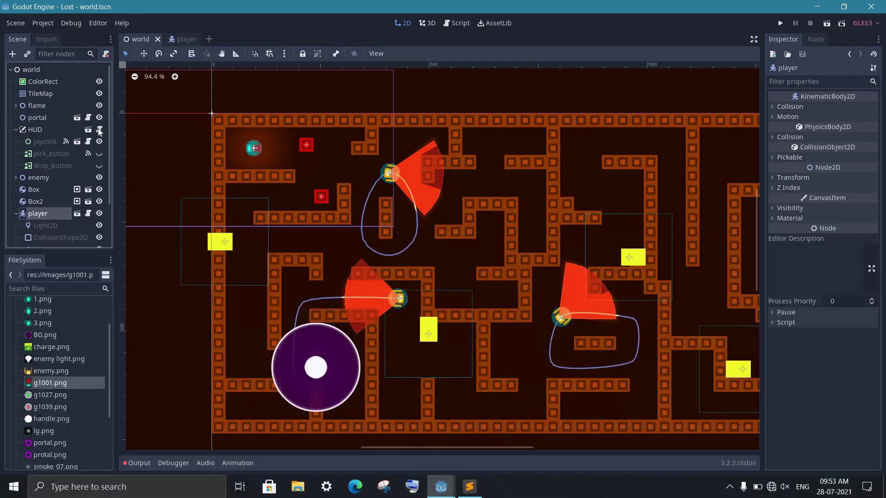
# - In the HUD script, declare signal box_picked, emit it at the end of _on_pick_button_pressed, and save
pyautogui.click(98, 130)
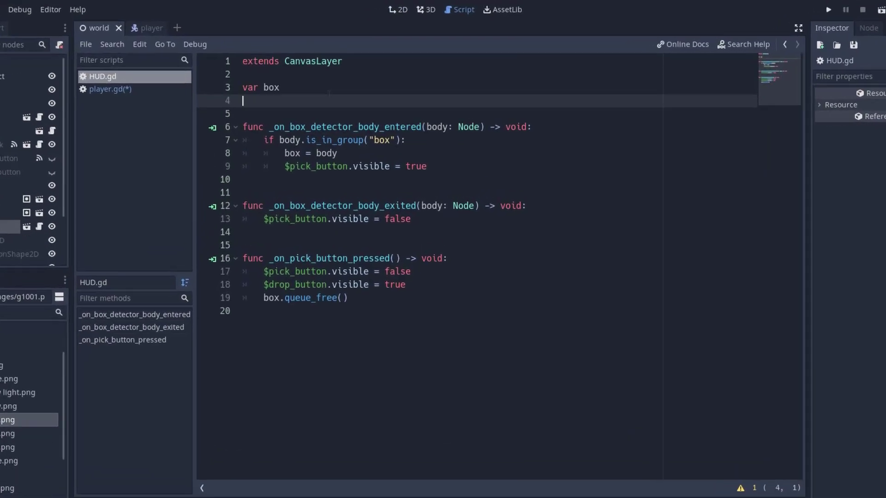
pyautogui.write('signal box_picked')
pyautogui.press('Down')
pyautogui.press('Down')
pyautogui.press('Down')
pyautogui.press('Down')
pyautogui.press('Down')
pyautogui.press('Down')
pyautogui.press('Down')
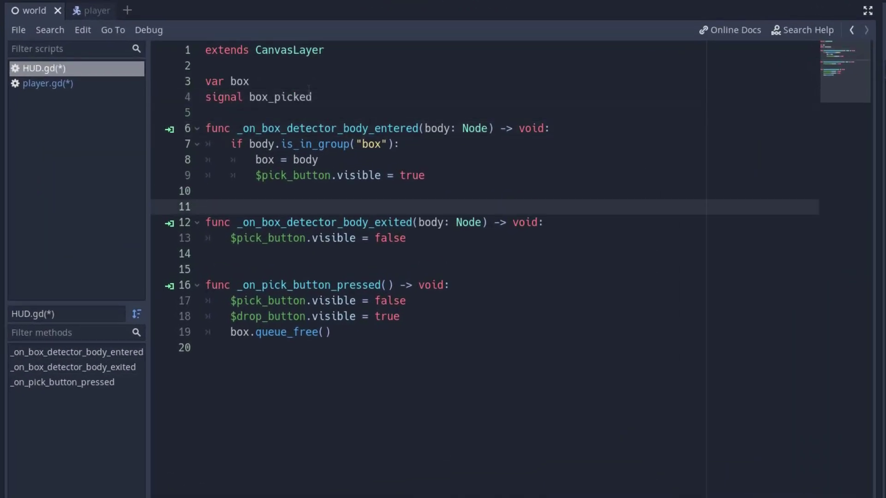
pyautogui.press('Down')
pyautogui.press('Down')
pyautogui.press('Down')
pyautogui.press('Down')
pyautogui.press('Down')
pyautogui.press('Down')
pyautogui.press('Down')
pyautogui.press('Down')
pyautogui.press('End')
pyautogui.press('Return')
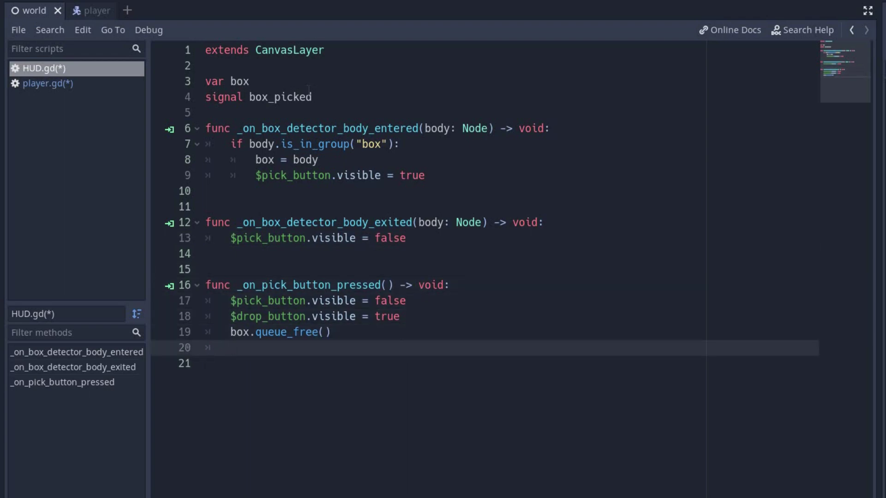
pyautogui.write('emit')
pyautogui.press('Return')
pyautogui.press('Return')
pyautogui.hotkey('ctrl', 's')
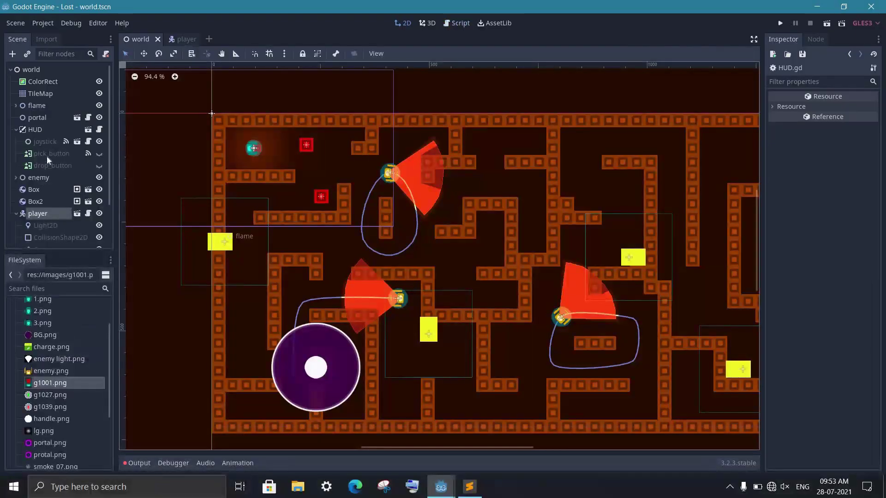
# - Connect the HUD's box_picked signal to the player script as _on_HUD_box_picked
pyautogui.click(35, 129)
pyautogui.click(817, 40)
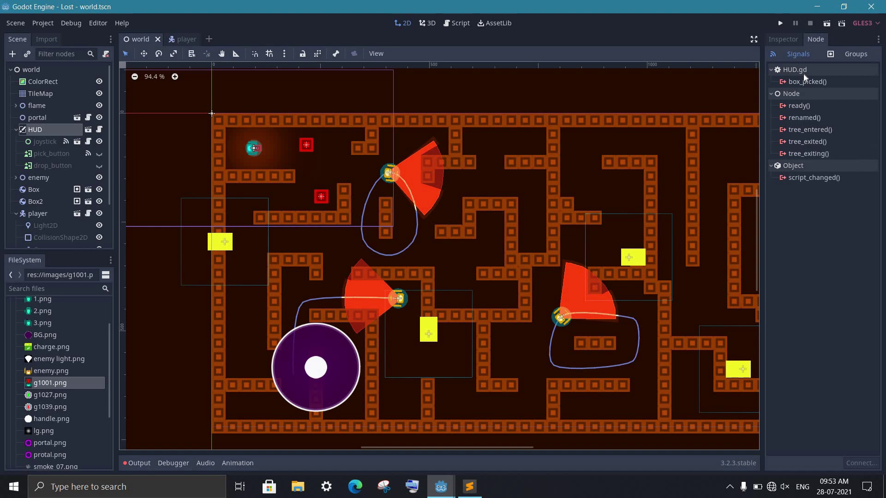
pyautogui.doubleClick(798, 82)
pyautogui.scroll(-3, 444, 201)
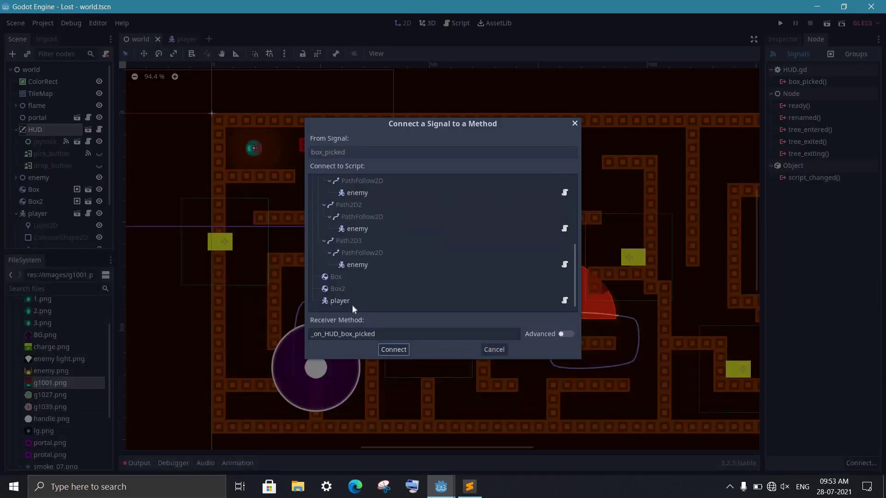
pyautogui.click(353, 301)
pyautogui.click(392, 350)
# - Replace the placeholder in _on_HUD_box_picked with picked = true and $AnimatedSprite.play("pick"), saving the player script
pyautogui.press('End')
pyautogui.hotkey('ctrl', 'shift', 'Left')
pyautogui.hotkey('ctrl', 'shift', 'Left')
pyautogui.hotkey('ctrl', 'shift', 'Left')
pyautogui.hotkey('ctrl', 'shift', 'Left')
pyautogui.hotkey('ctrl', 'shift', 'Left')
pyautogui.hotkey('ctrl', 'shift', 'Left')
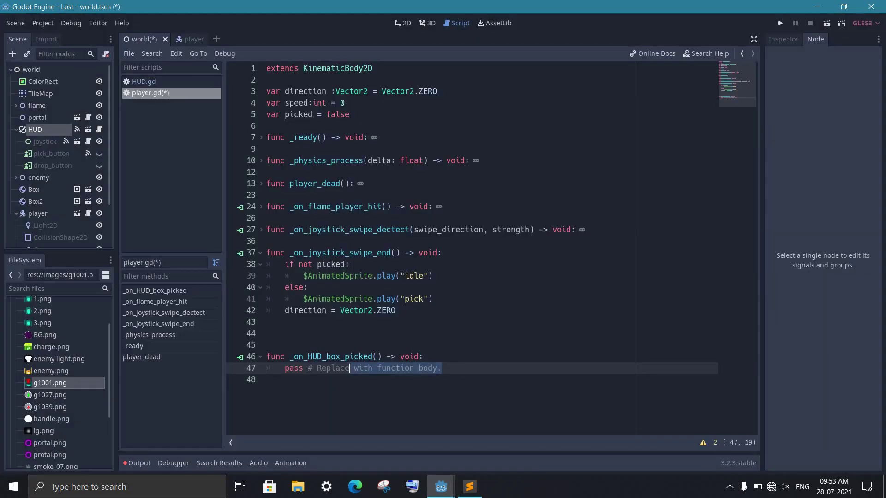
pyautogui.write('picked = true')
pyautogui.press('Return')
pyautogui.hotkey('ctrl', 's')
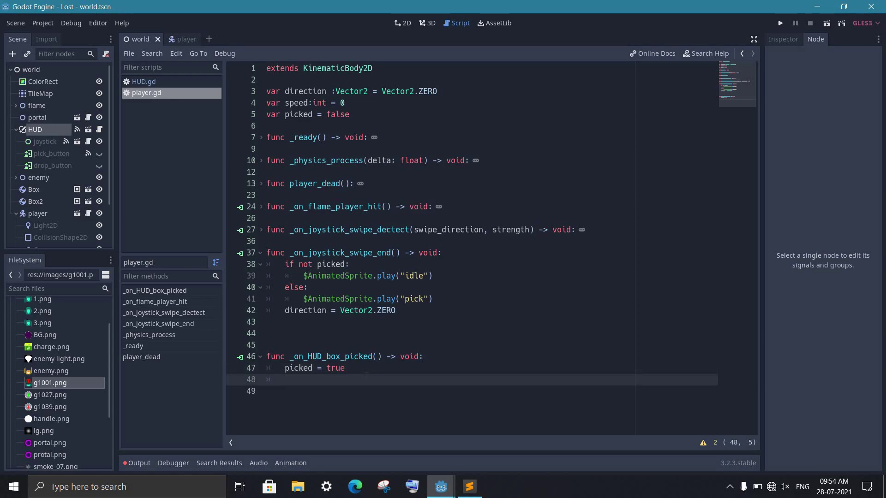
pyautogui.write('$drop_button.visible = true')
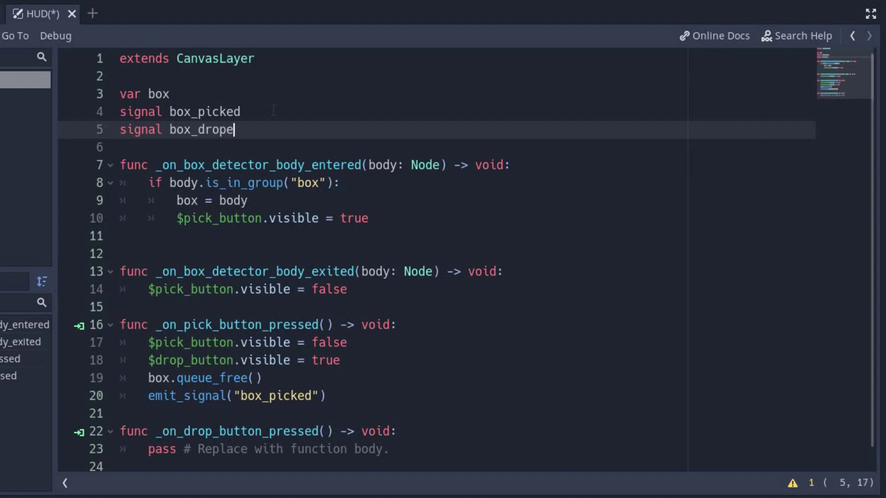
# - Finish declaring signal box_droped in the HUD script and replace the _on_drop_button_pressed placeholder with emit_signal("box_droped")
pyautogui.write('d')
pyautogui.press('Down')
pyautogui.click(239, 360)
pyautogui.moveTo(239, 467); pyautogui.dragTo(156, 450)
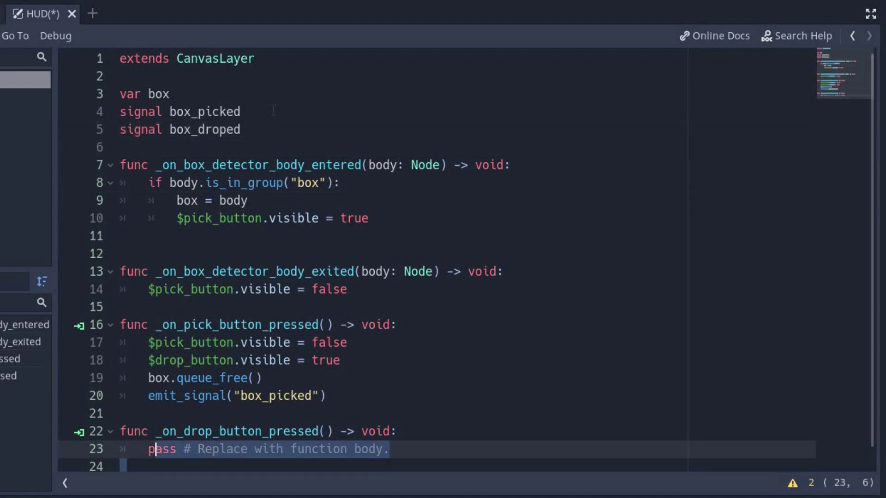
pyautogui.write('emit_signal("box_droped")')
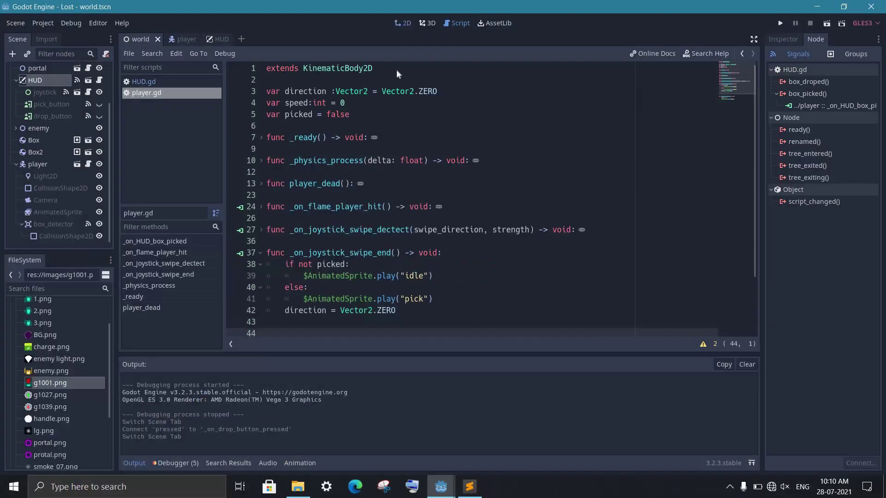
# - In the world scene, connect the HUD's box_droped signal to the player as _on_HUD_box_droped
pyautogui.click(403, 22)
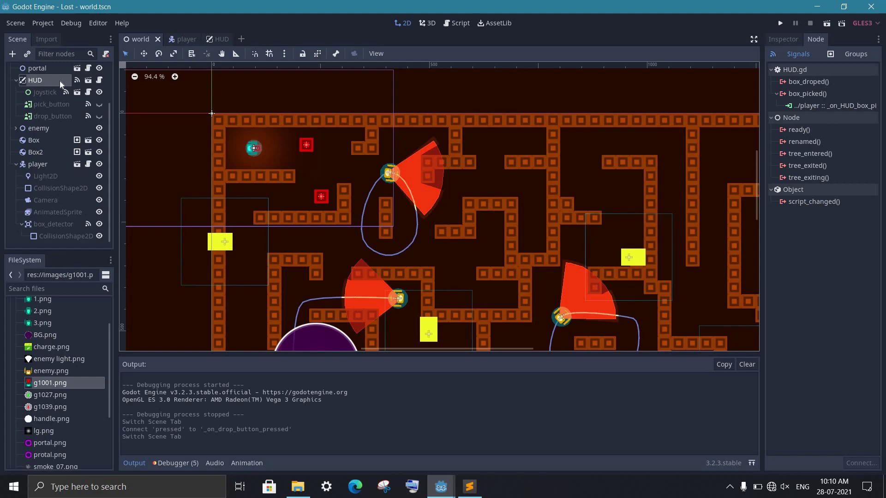
pyautogui.doubleClick(809, 82)
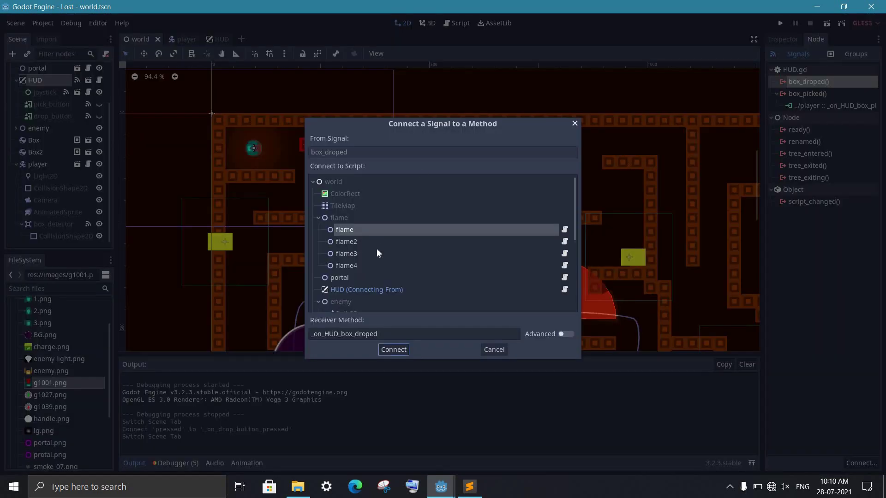
pyautogui.scroll(-5, 376, 250)
pyautogui.click(348, 301)
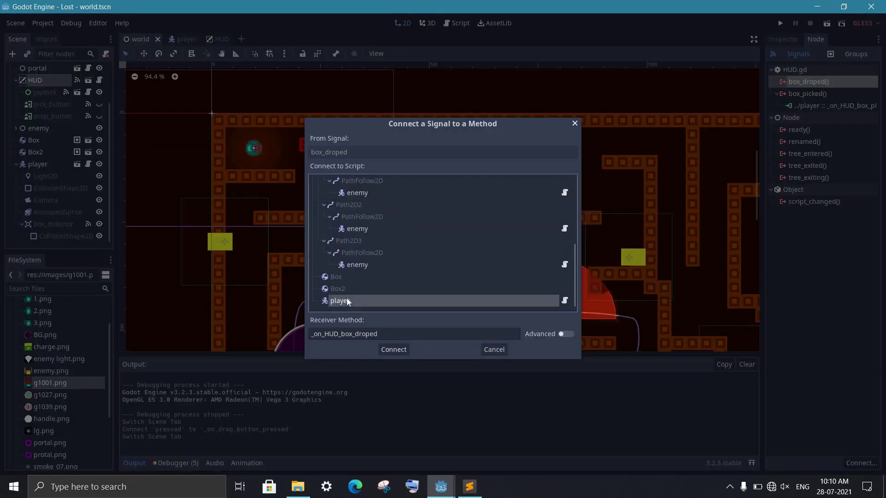
pyautogui.click(394, 350)
# - Fill _on_HUD_box_droped with picked = false and $AnimatedSprite.play("idle"), and save the player script
pyautogui.write('picked = ')
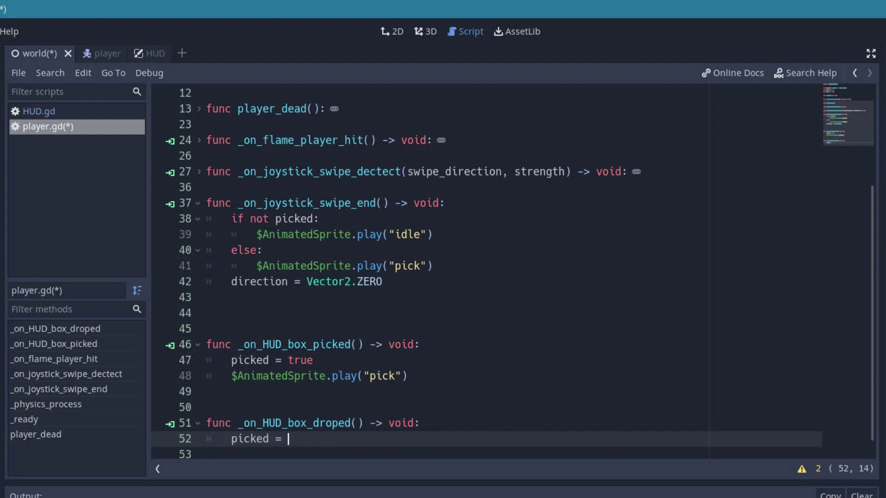
pyautogui.write('false')
pyautogui.press('Return')
pyautogui.write('$AnimatedSprite.play("idle")')
pyautogui.press('Return')
pyautogui.press('BackSpace')
pyautogui.hotkey('ctrl', 's')
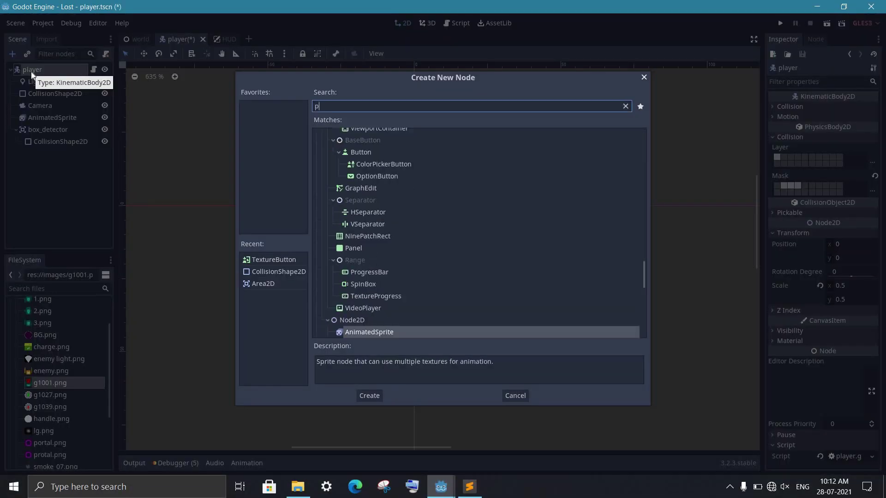
# - Add a Position2D child node to the player
pyautogui.write('osition')
pyautogui.press('Return')
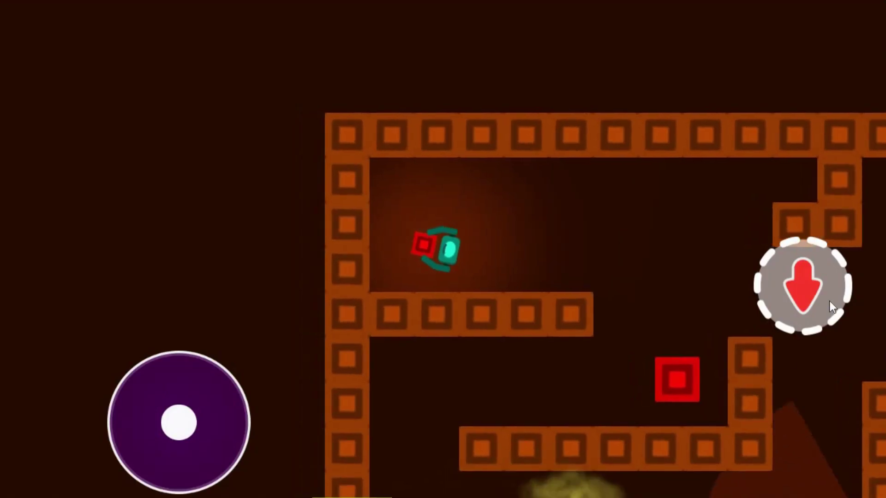
# - Test dropping the carried box in the running game and steer the player with the joystick
pyautogui.click(826, 296)
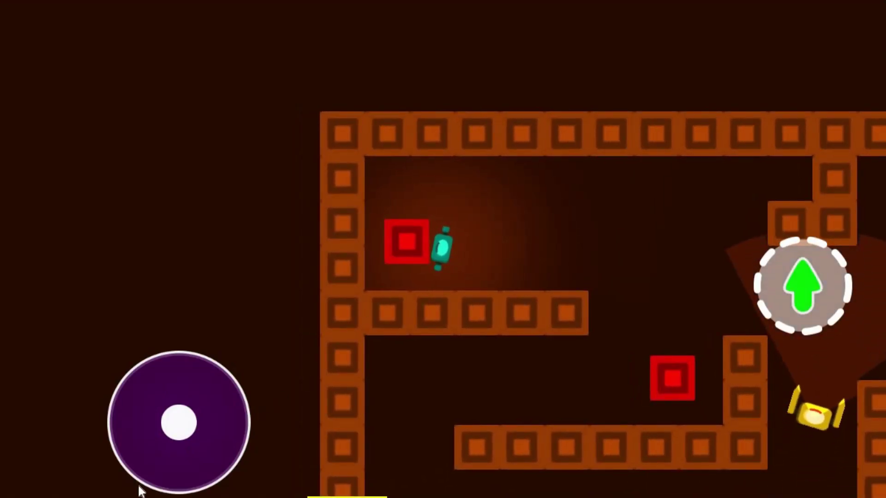
pyautogui.moveTo(183, 433); pyautogui.dragTo(211, 433)
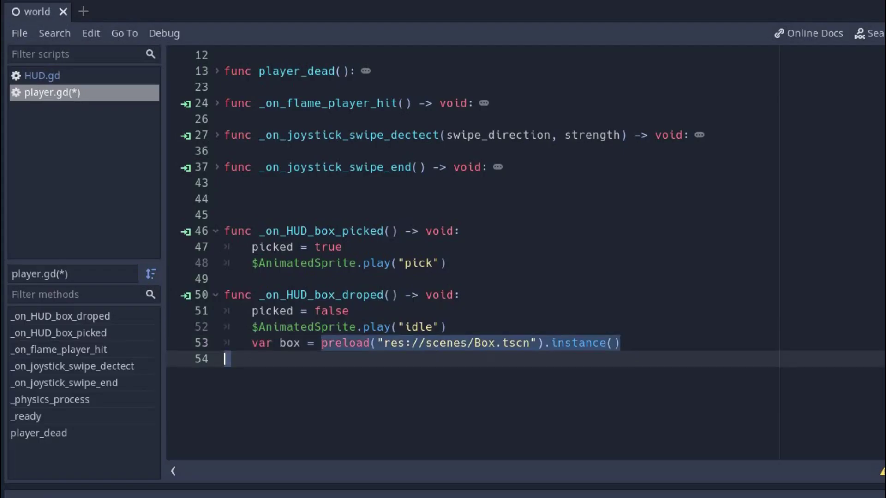
# - Below the box instance line in _on_HUD_box_droped, add box.global_position = $box_position.global_position
pyautogui.click(537, 342)
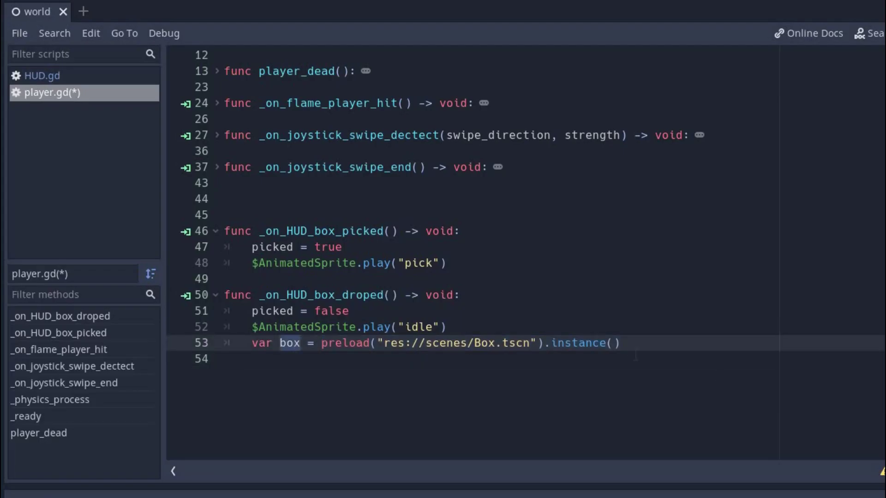
pyautogui.moveTo(623, 343); pyautogui.dragTo(551, 343)
pyautogui.press('End')
pyautogui.press('Return')
pyautogui.write('box.global_position = $box_position.global_position')
pyautogui.click(490, 359)
pyautogui.moveTo(252, 359); pyautogui.dragTo(405, 359)
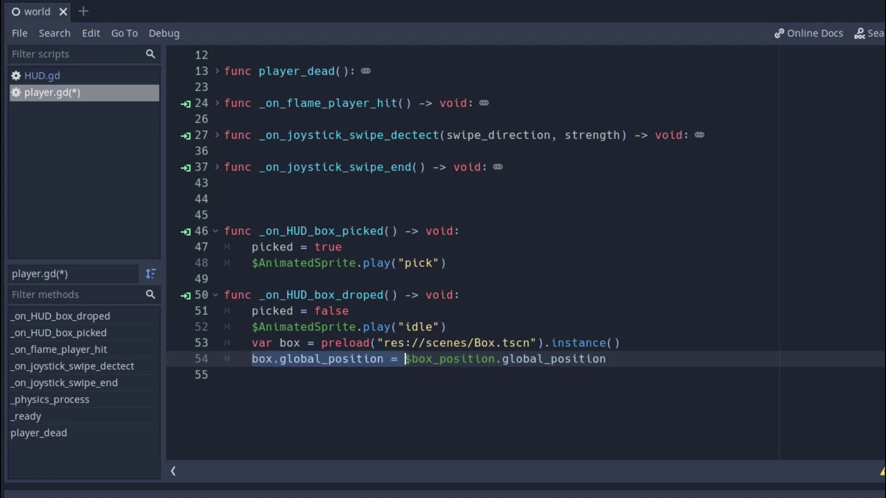
pyautogui.doubleClick(443, 359)
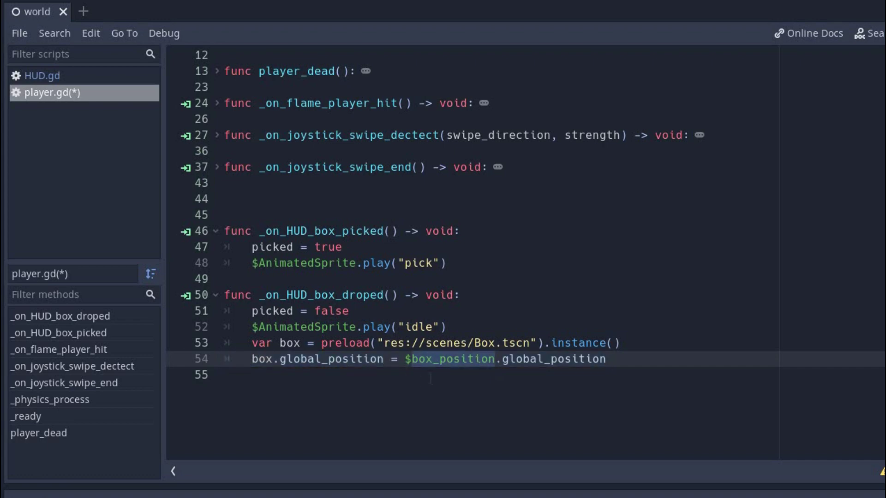
# - Add get_tree().get_current_scene().add_child(box) as the last line of _on_HUD_box_droped
pyautogui.press('End')
pyautogui.press('Return')
pyautogui.write('get_tree().get_current_scene().add_child(box)')
pyautogui.press('Left')
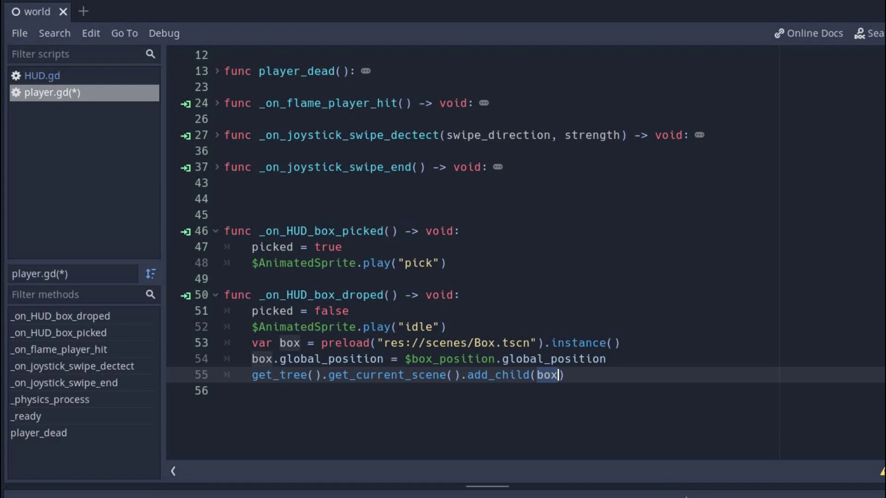
pyautogui.click(530, 375)
pyautogui.click(447, 375)
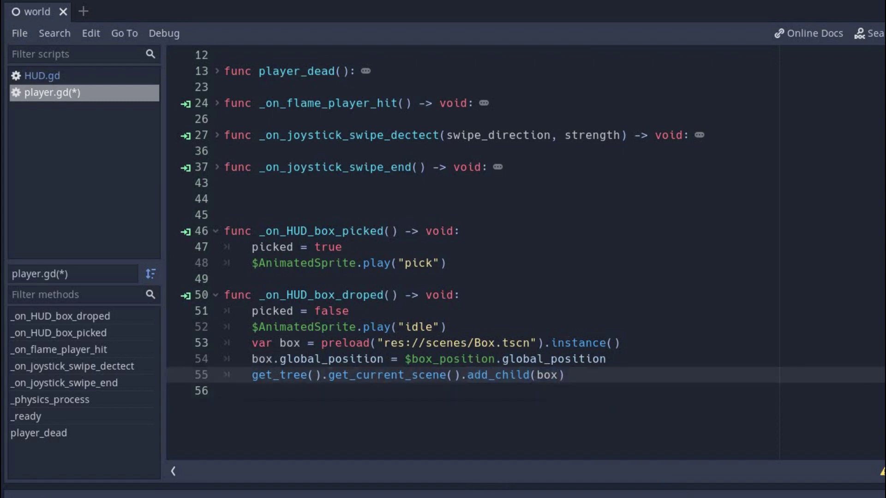
pyautogui.click(448, 407)
# - Run the project, steer the player to the nearest red box, and pick it up
pyautogui.click(781, 23)
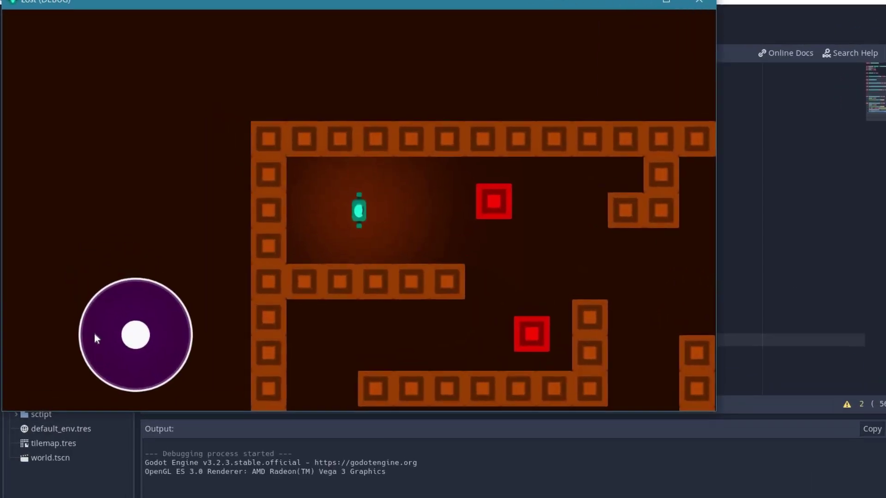
pyautogui.moveTo(93, 337); pyautogui.dragTo(226, 344)
pyautogui.moveTo(227, 406); pyautogui.dragTo(157, 445)
pyautogui.click(761, 267)
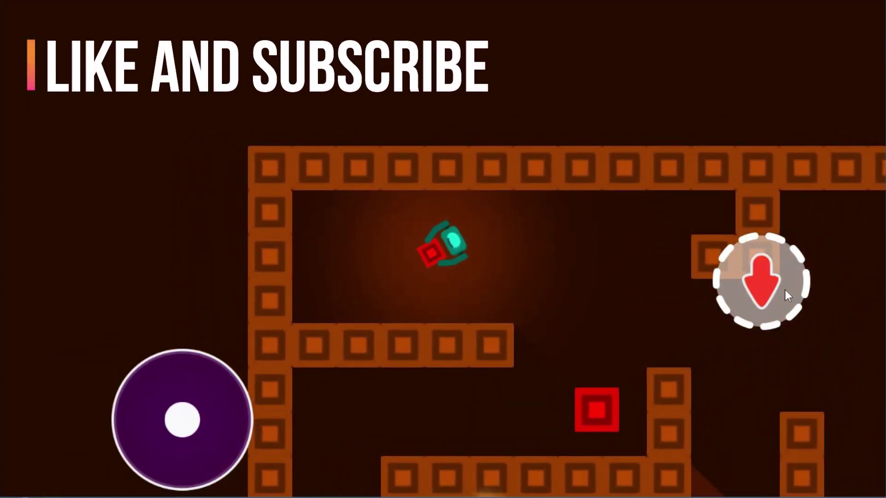
# - Drop the carried box, steer the player to the second red box, and pick that one up
pyautogui.click(785, 290)
pyautogui.moveTo(236, 390)
pyautogui.mouseDown()
pyautogui.moveTo(257, 439)
pyautogui.moveTo(237, 407)
pyautogui.mouseUp()
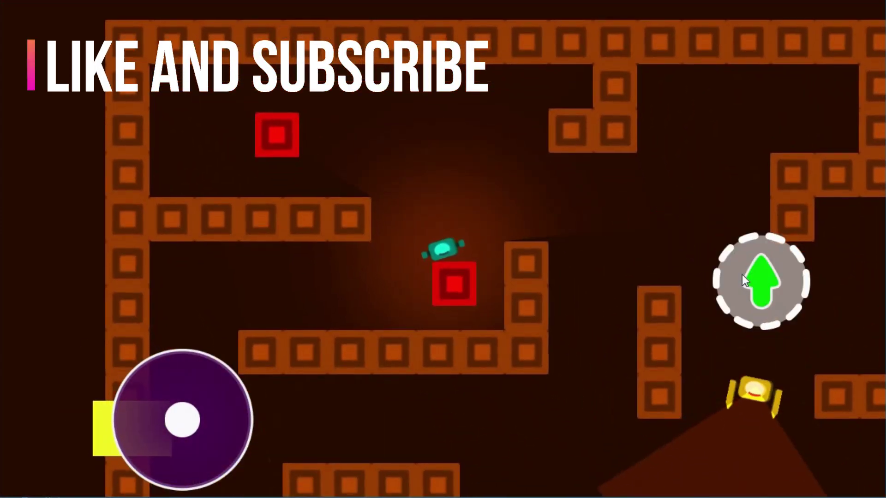
pyautogui.click(760, 283)
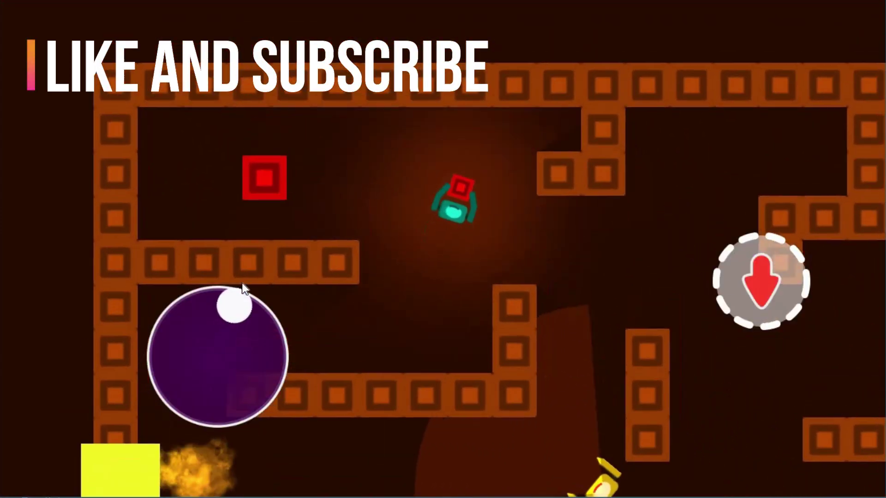